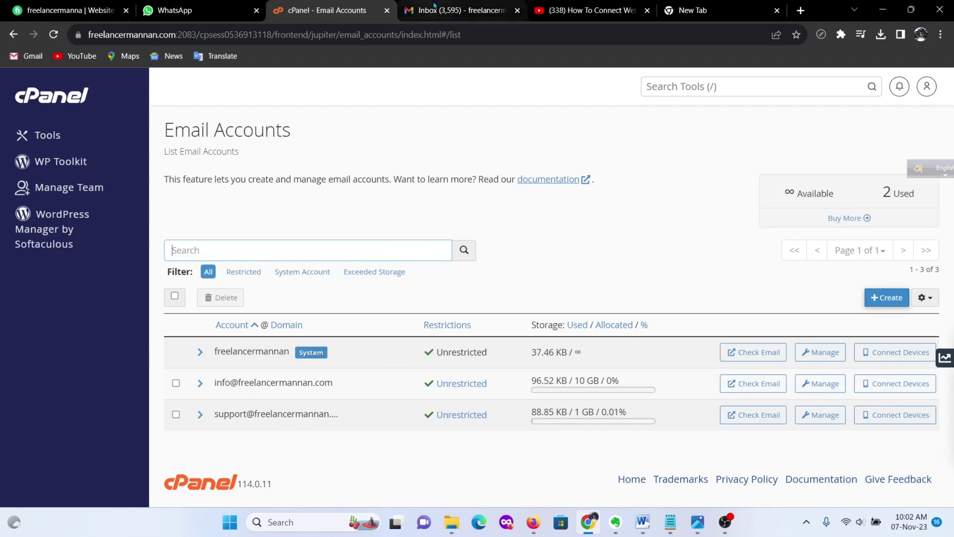
Step: Glance at the Gmail inbox, then go back to cPanel's Email Accounts list
click(454, 10)
click(343, 10)
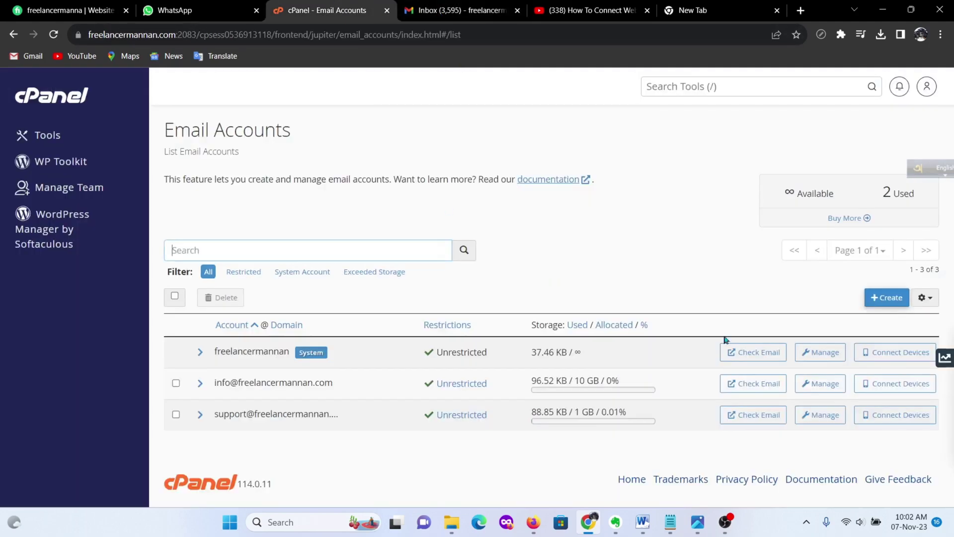
click(889, 298)
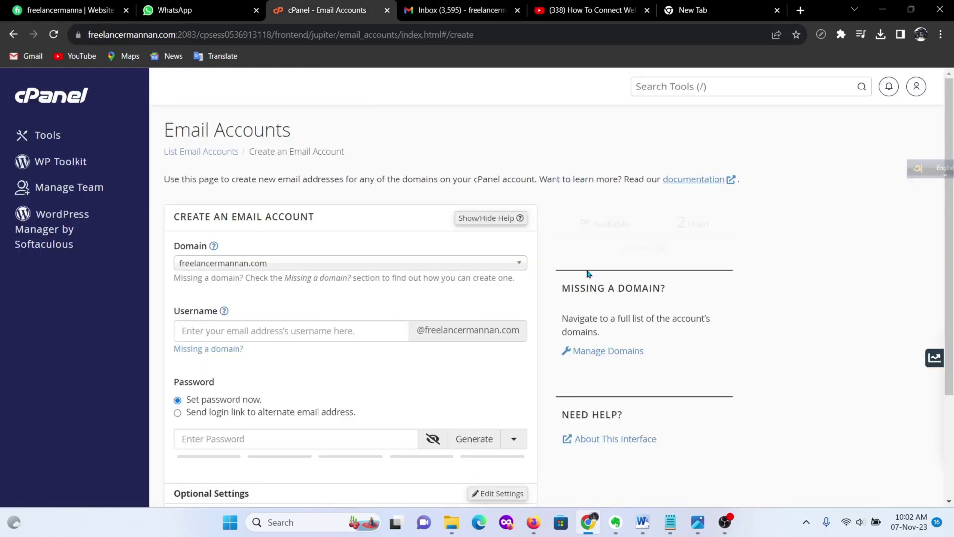
scroll(445, 254, down, 1)
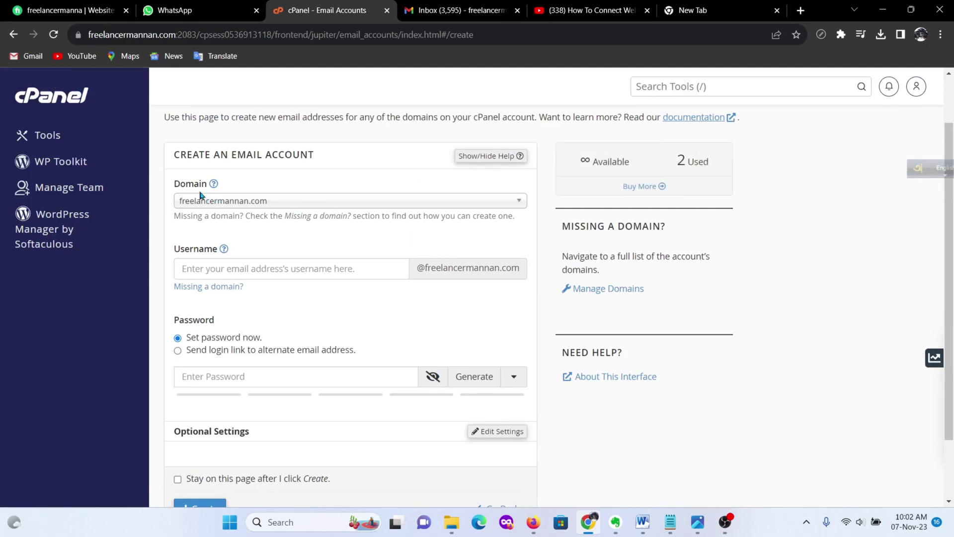
click(510, 205)
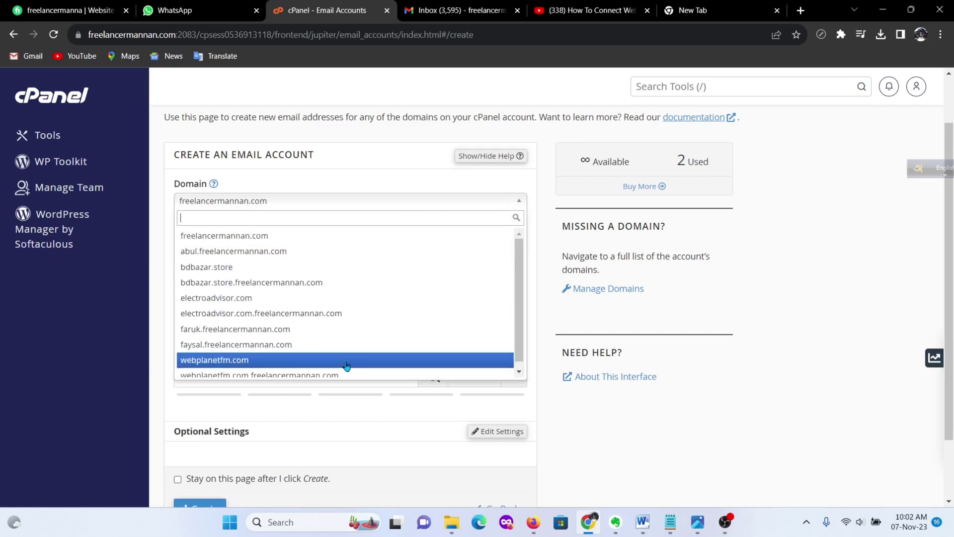
click(295, 208)
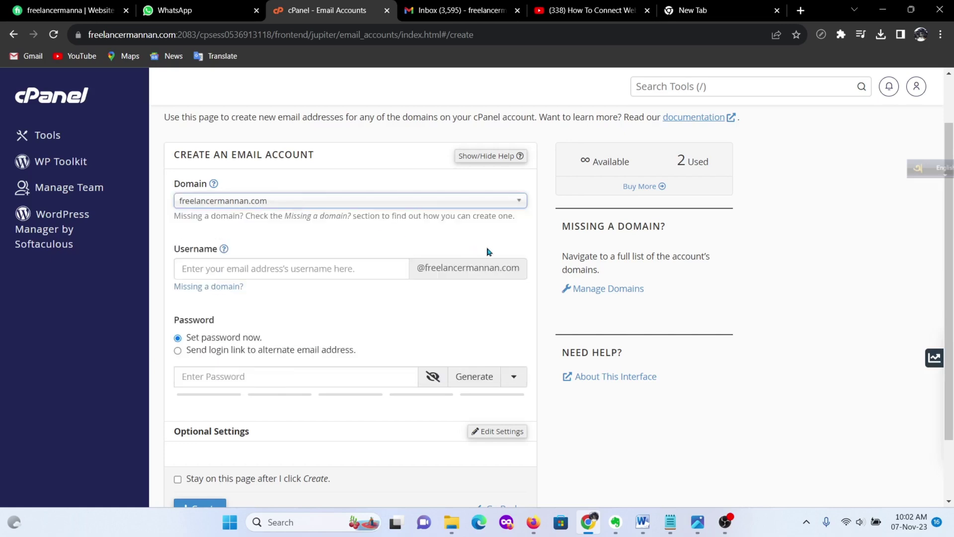
click(261, 263)
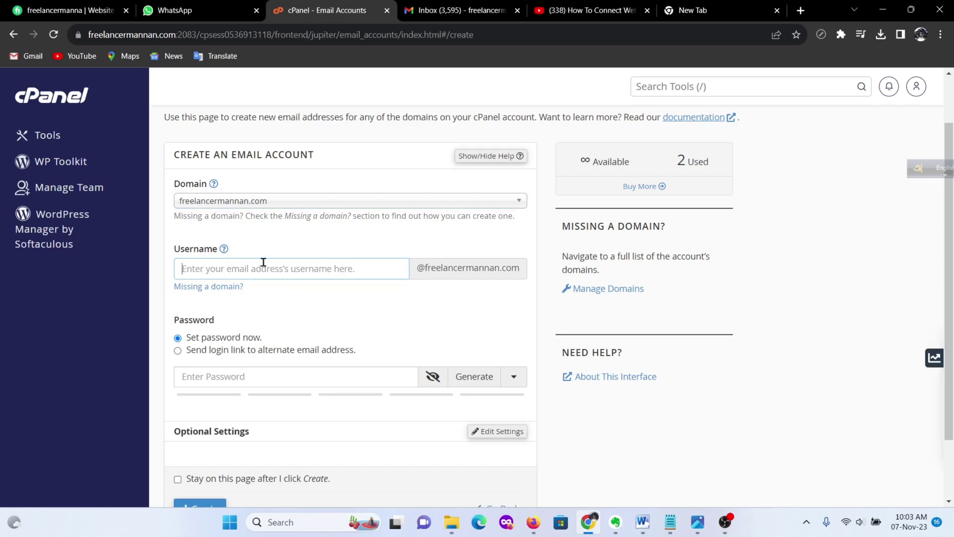
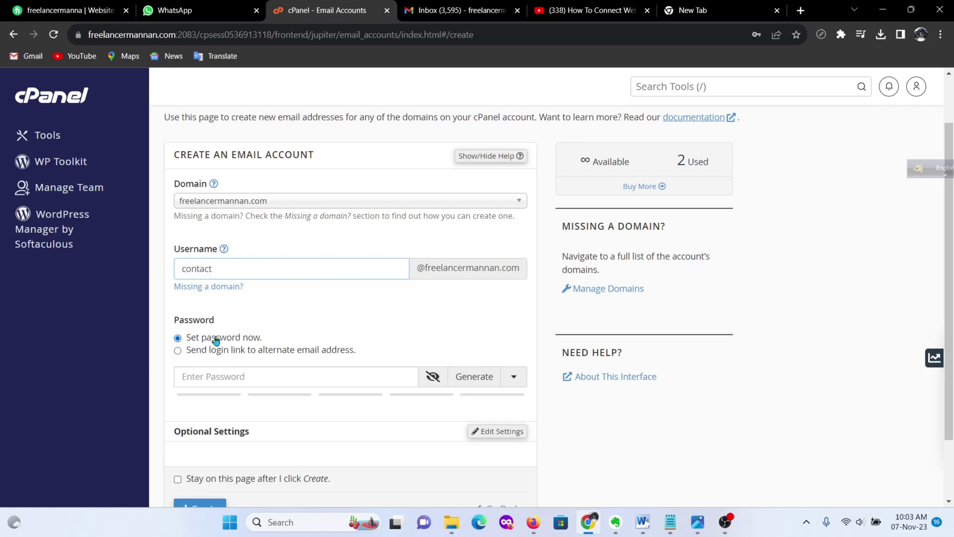
click(476, 383)
drag(276, 378, 159, 379)
key(ctrl+c)
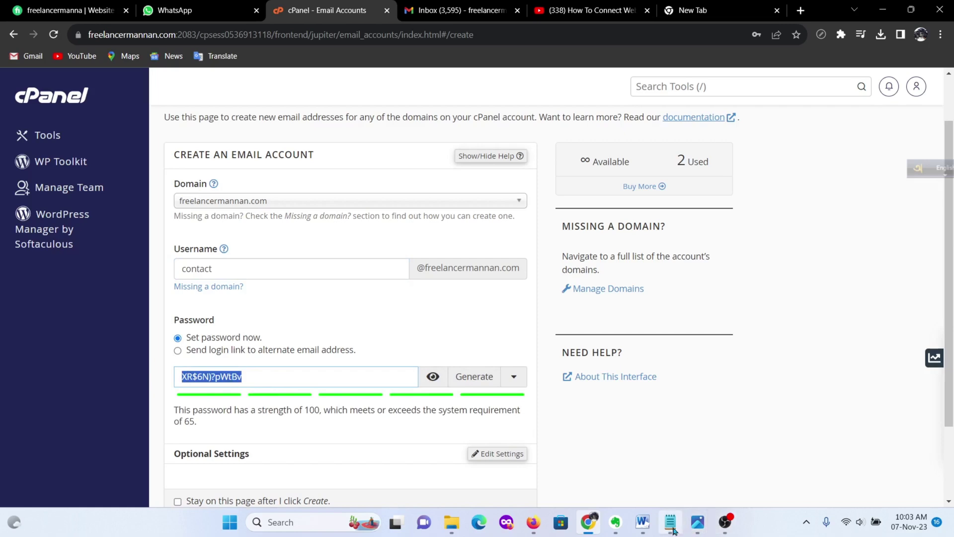
click(667, 494)
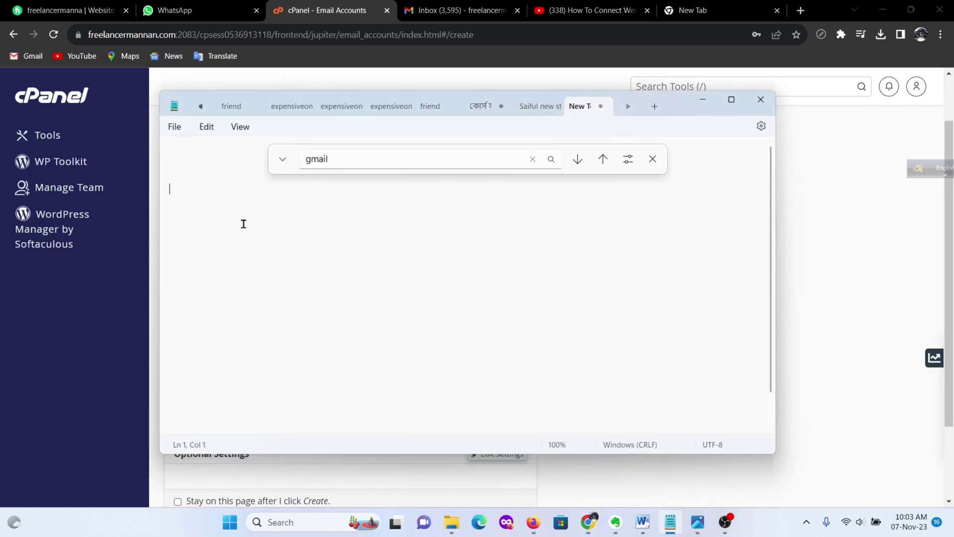
key(ctrl+v)
key(Home)
key(Return)
click(183, 186)
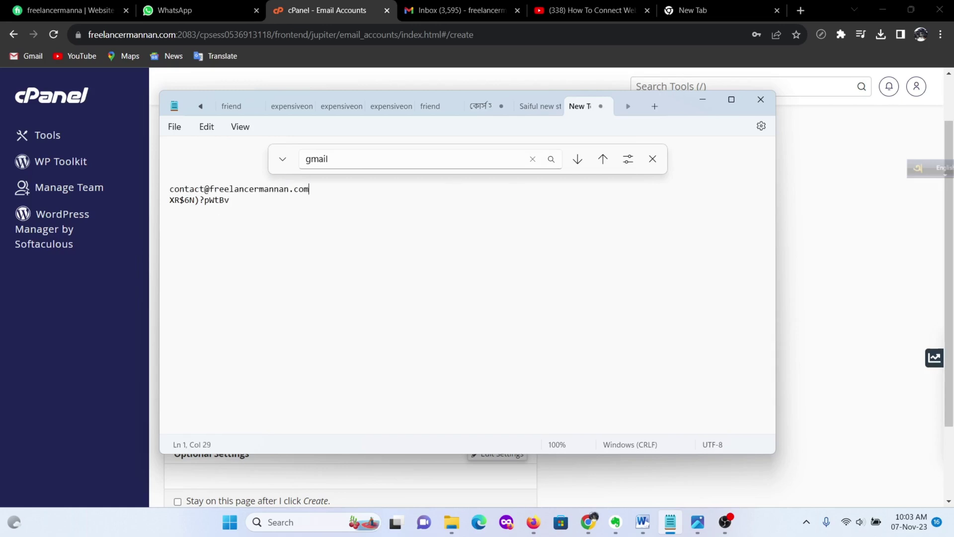
click(228, 219)
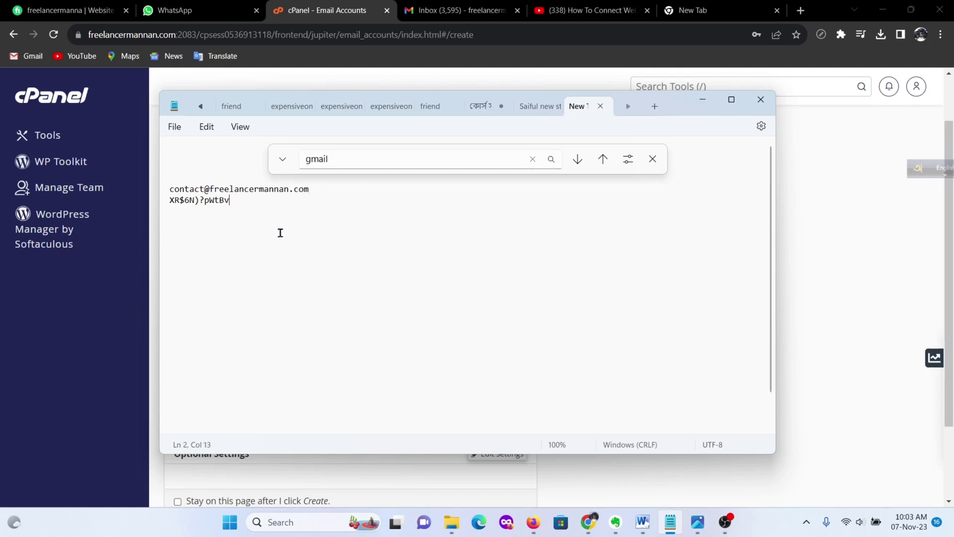
click(704, 101)
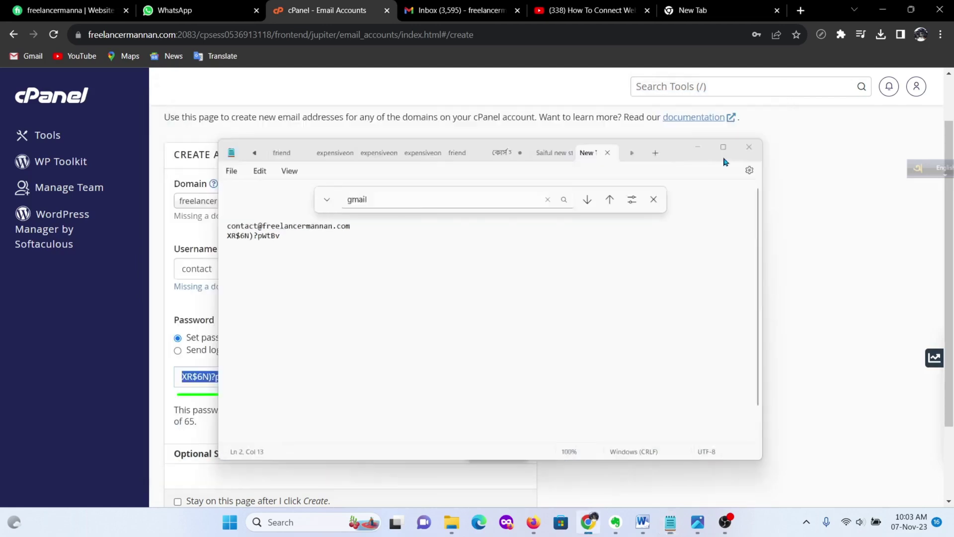
Step: Review the optional settings and create the contact mailbox with its 10 GB quota
scroll(330, 314, down, 3)
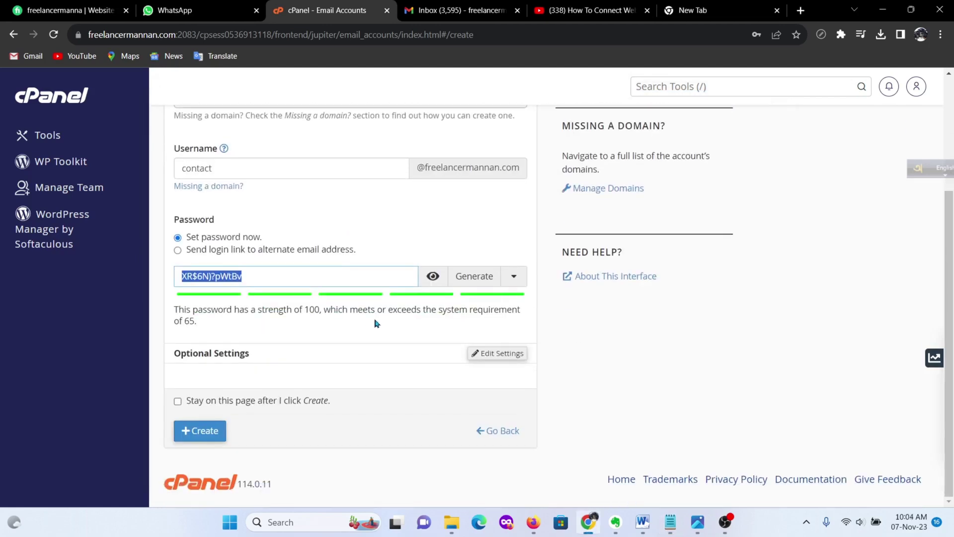
click(500, 355)
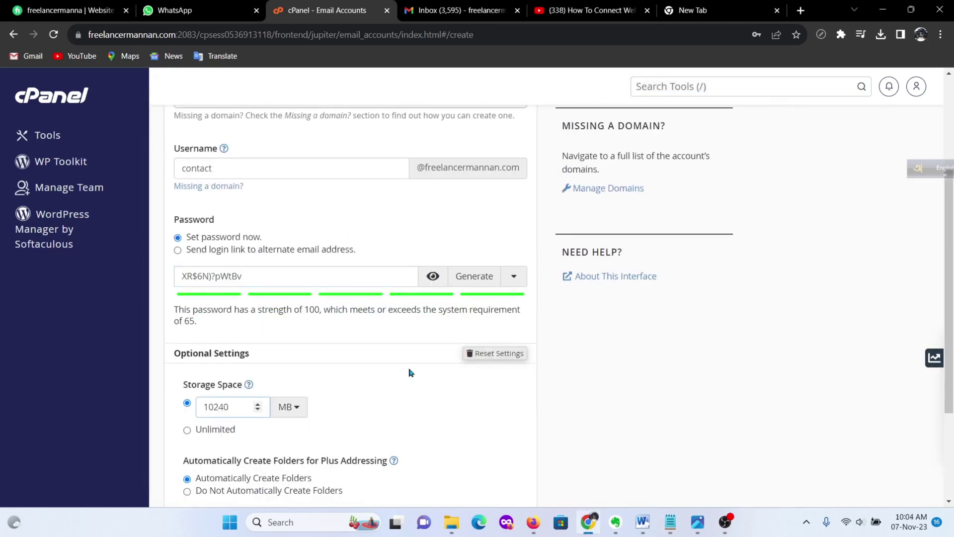
scroll(410, 373, down, 1)
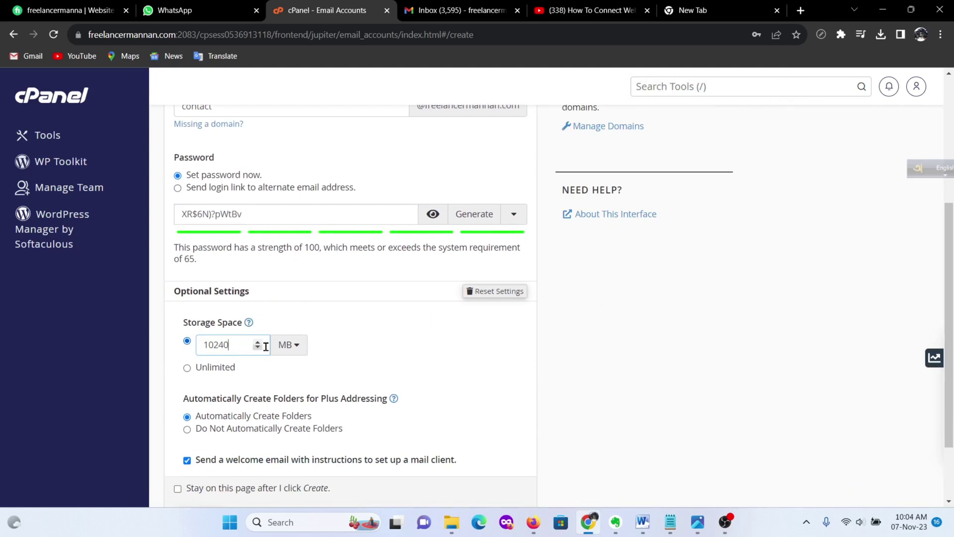
scroll(365, 368, down, 1)
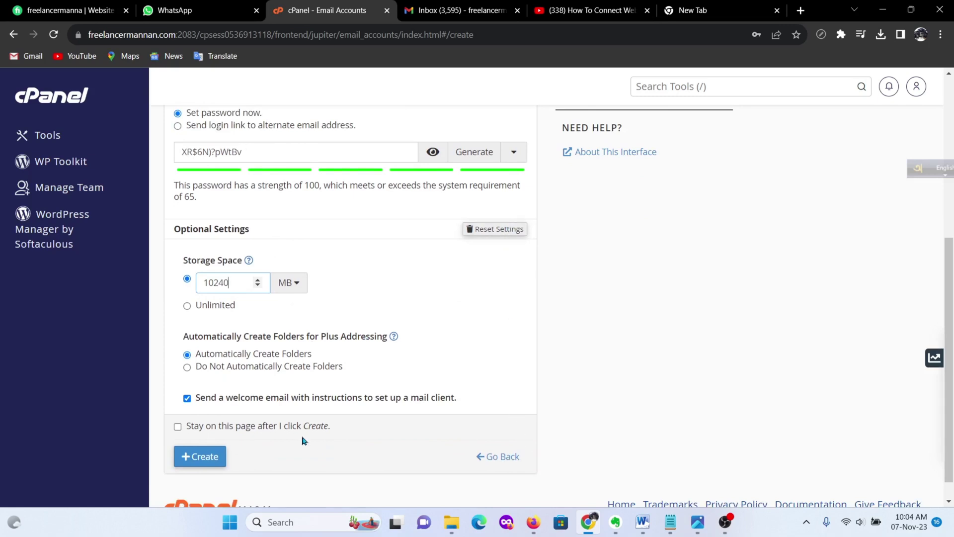
click(198, 461)
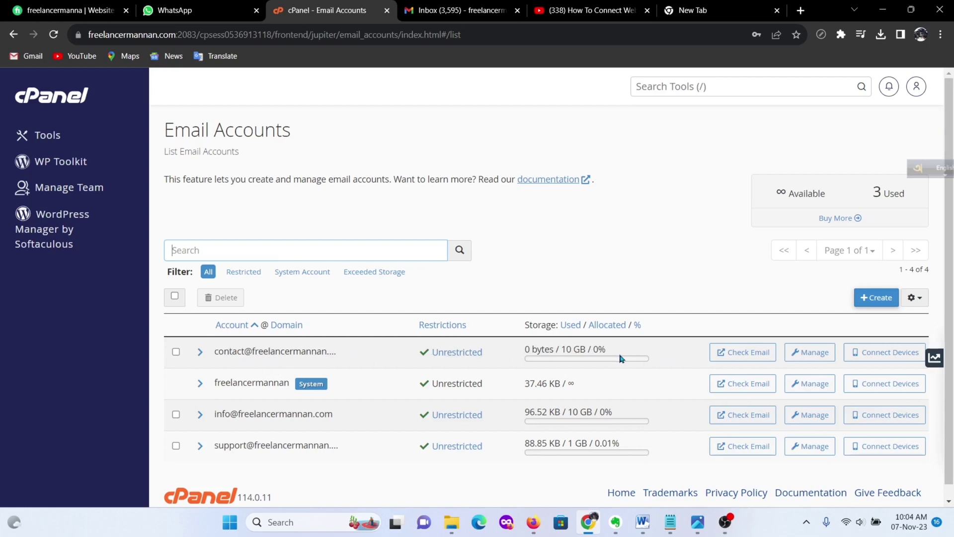
Step: Open Roundcube for the contact mailbox, auto-opening the inbox, and read the client configuration email
click(735, 357)
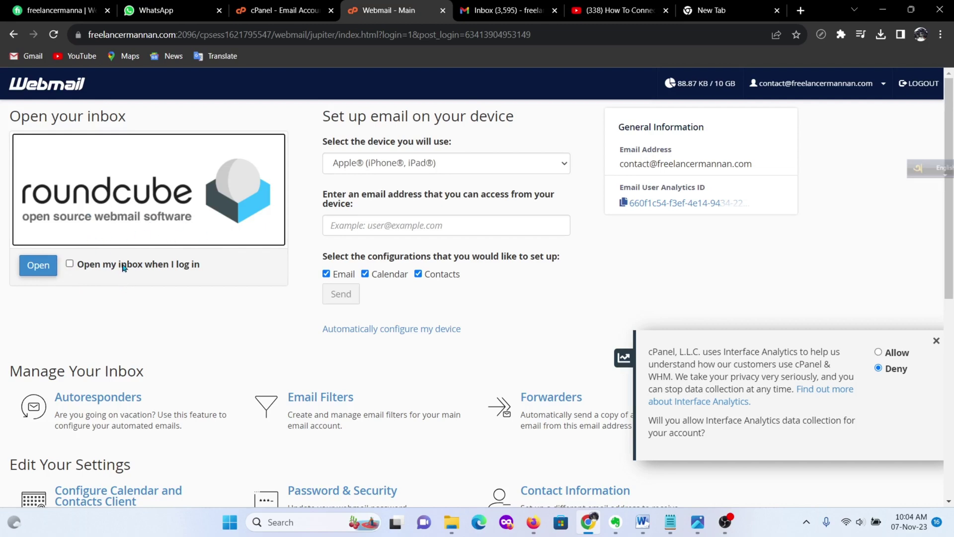
click(70, 264)
click(37, 269)
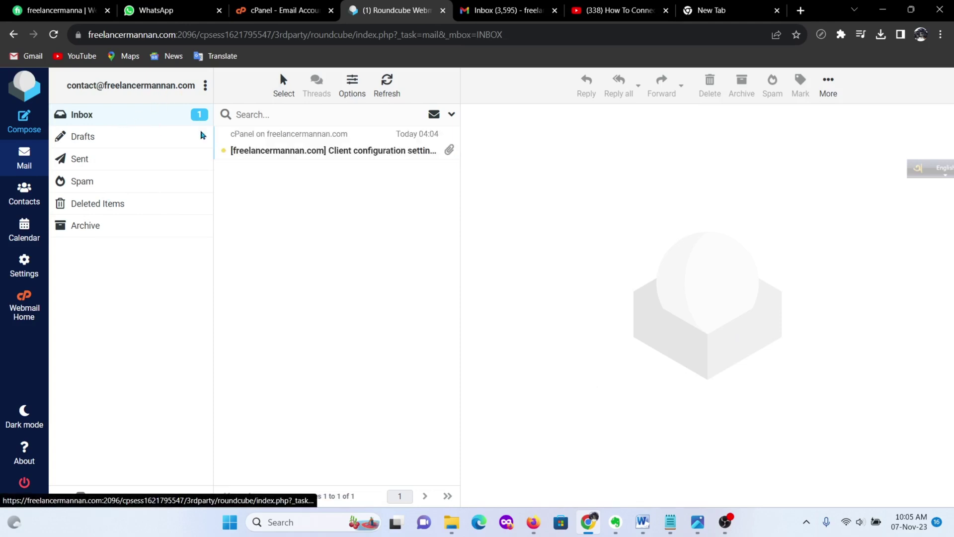
click(323, 151)
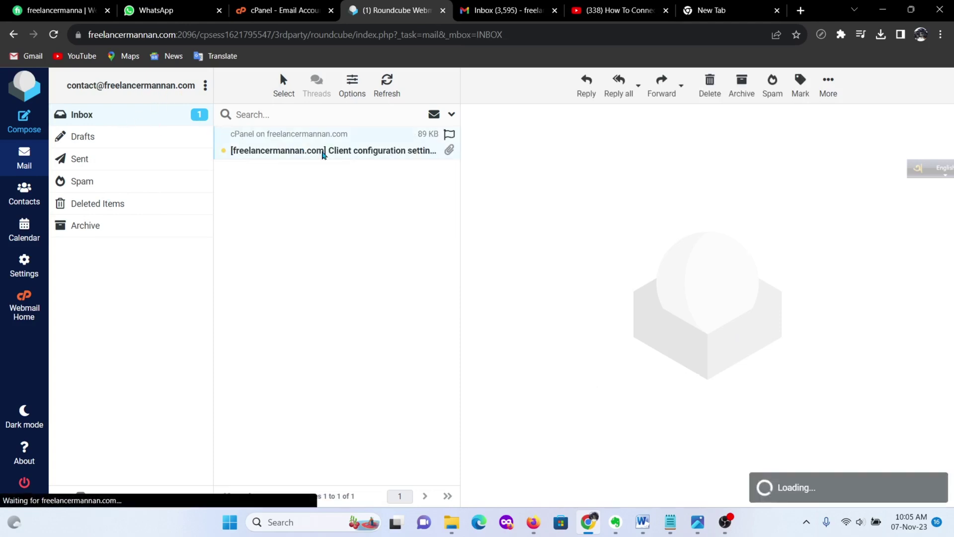
scroll(653, 295, down, 5)
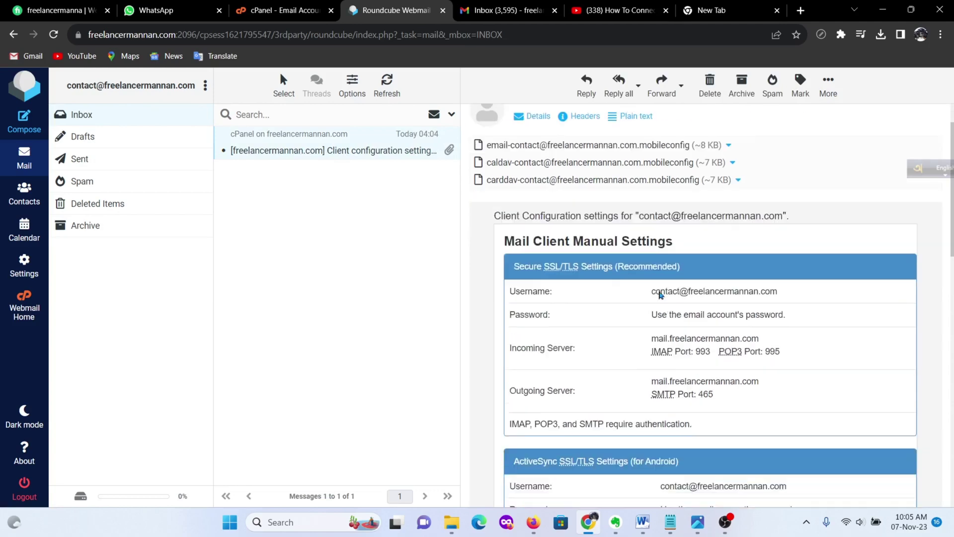
scroll(659, 292, up, 5)
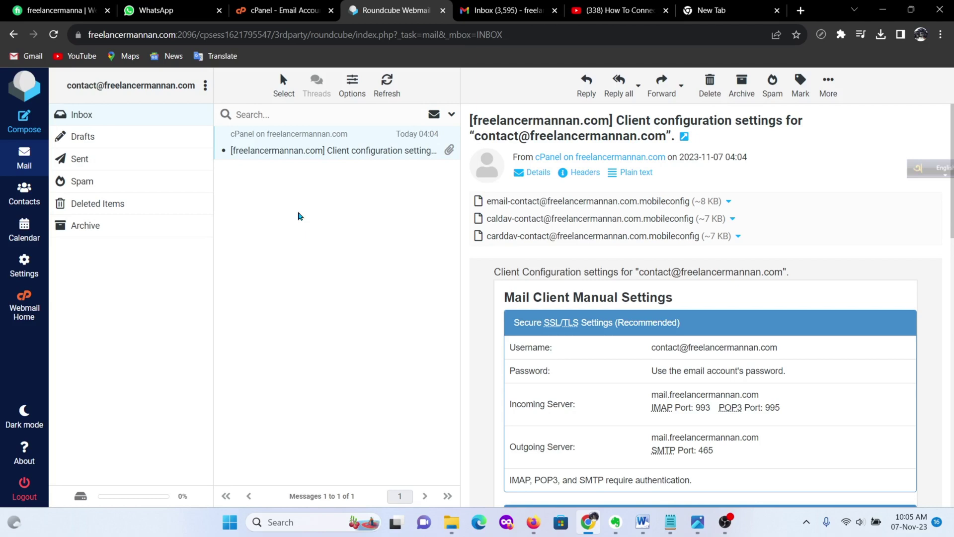
Step: Open Gmail's full settings on the Accounts and Import tab
click(502, 10)
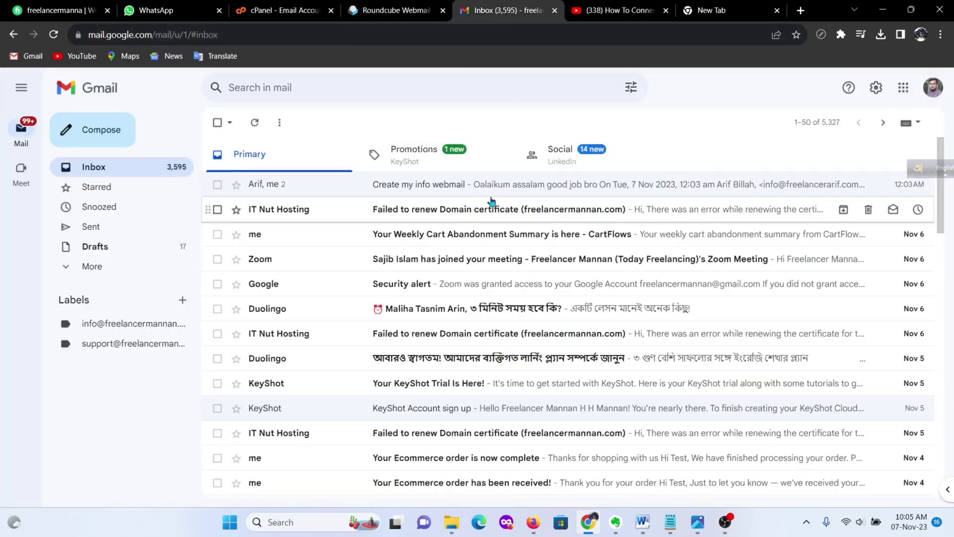
click(875, 90)
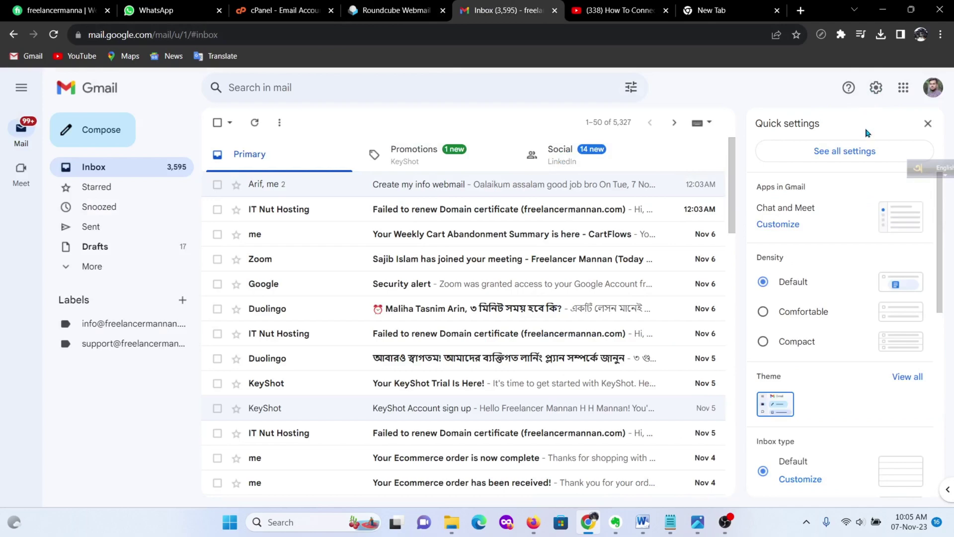
click(836, 160)
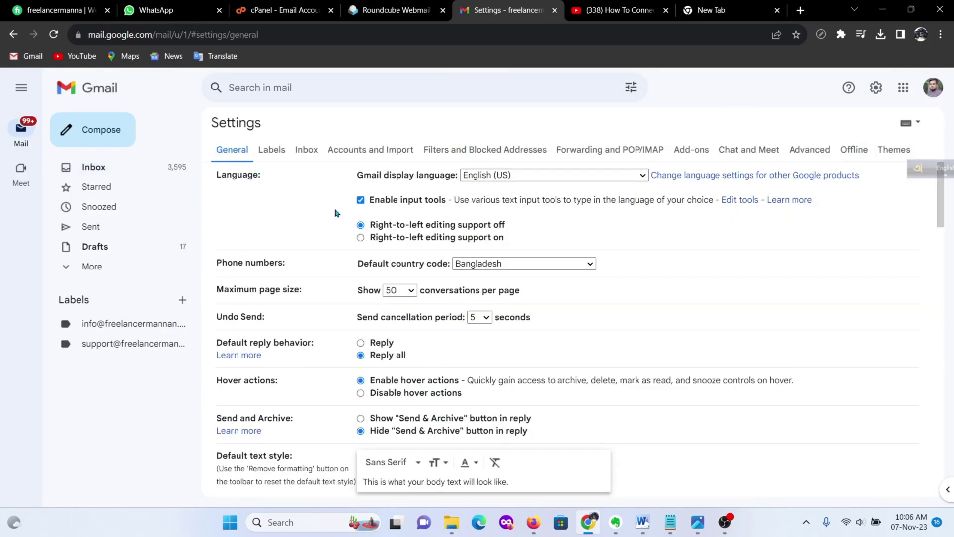
click(371, 148)
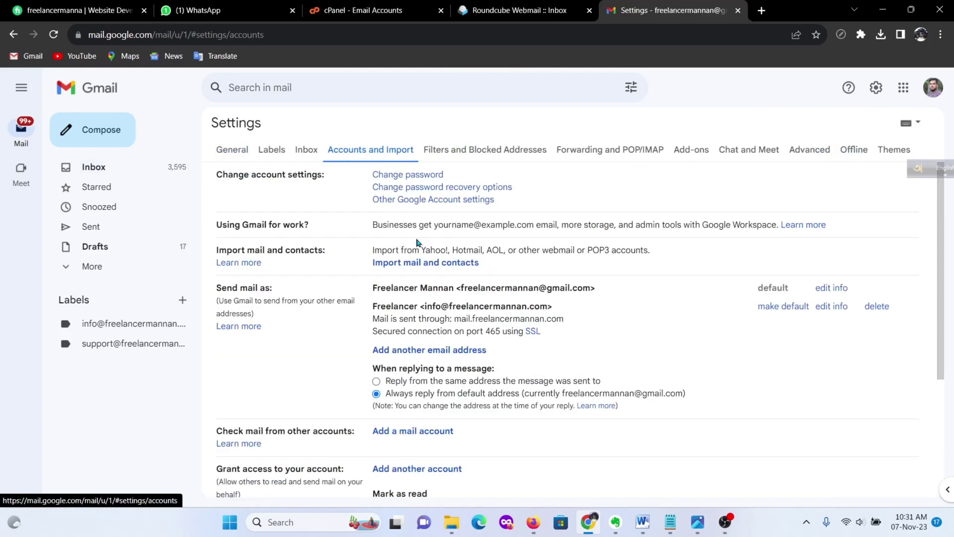
scroll(437, 253, down, 1)
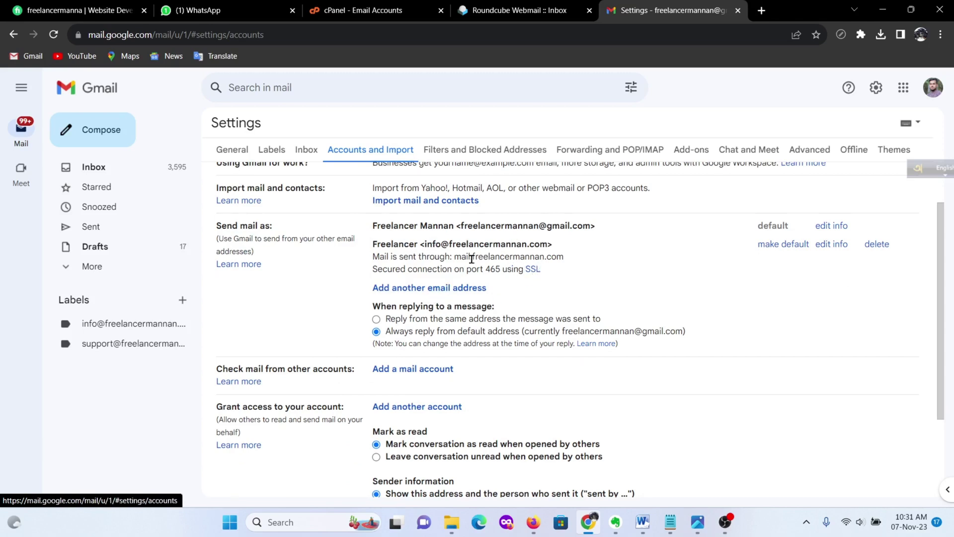
Step: Delete the old info sending address, leaving only the primary Gmail address
click(874, 244)
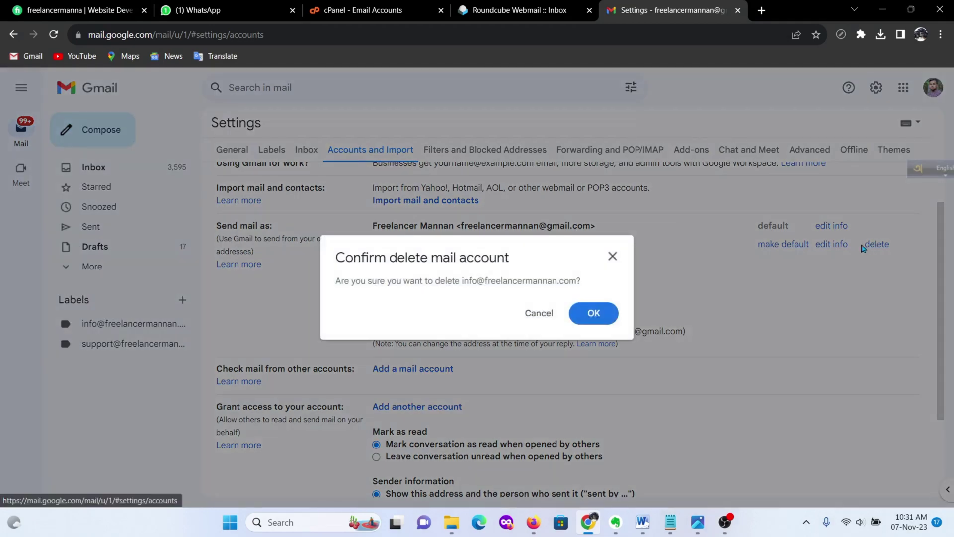
click(596, 313)
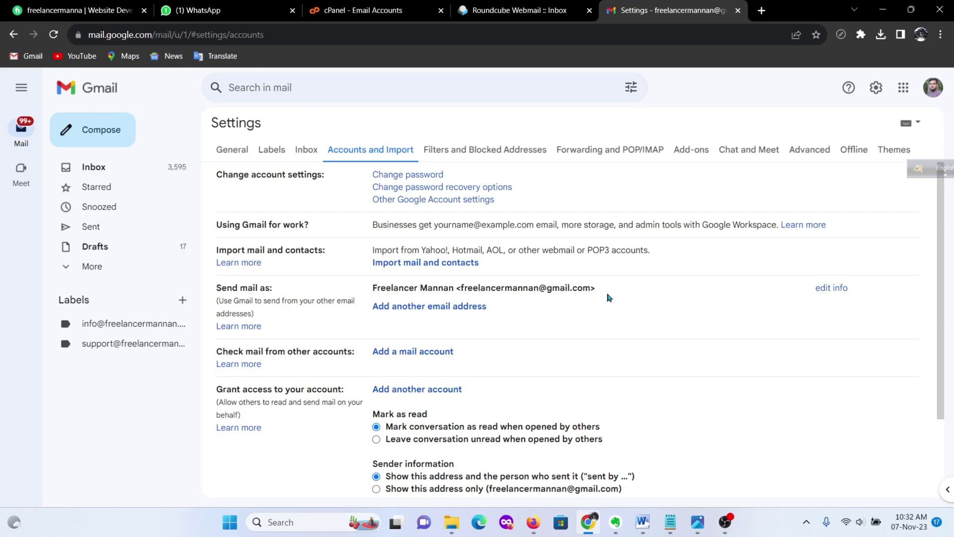
drag(596, 288, 453, 288)
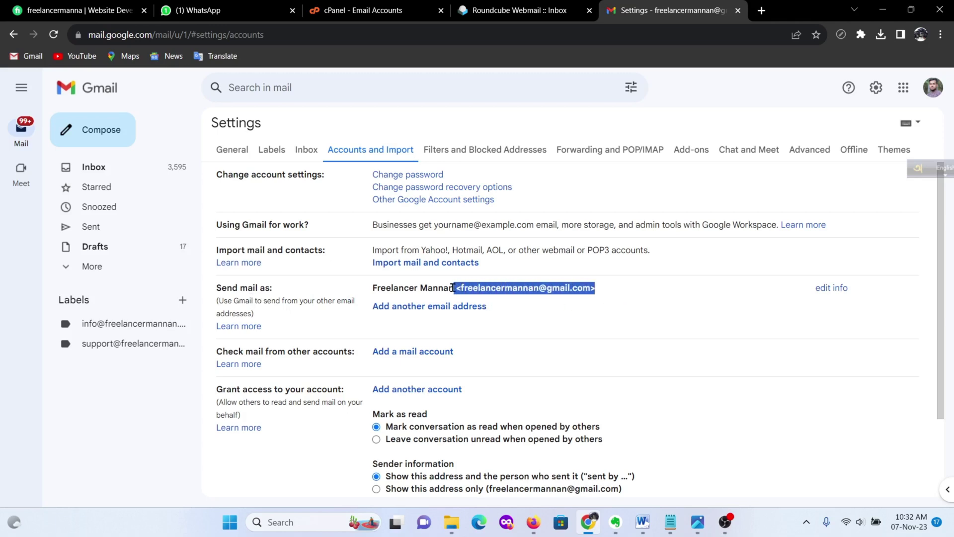
click(684, 322)
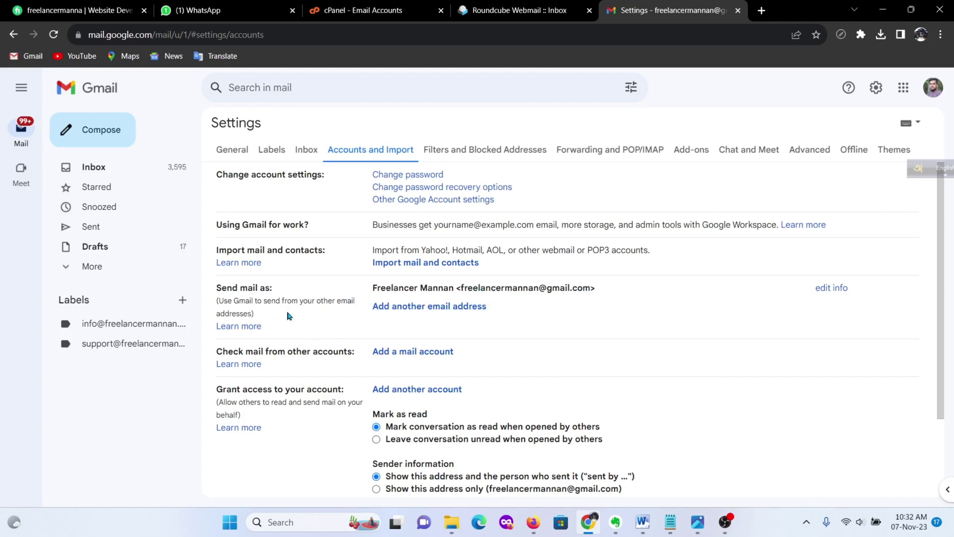
Step: Start adding a send-as address and change the sender name to Freelancer
click(422, 306)
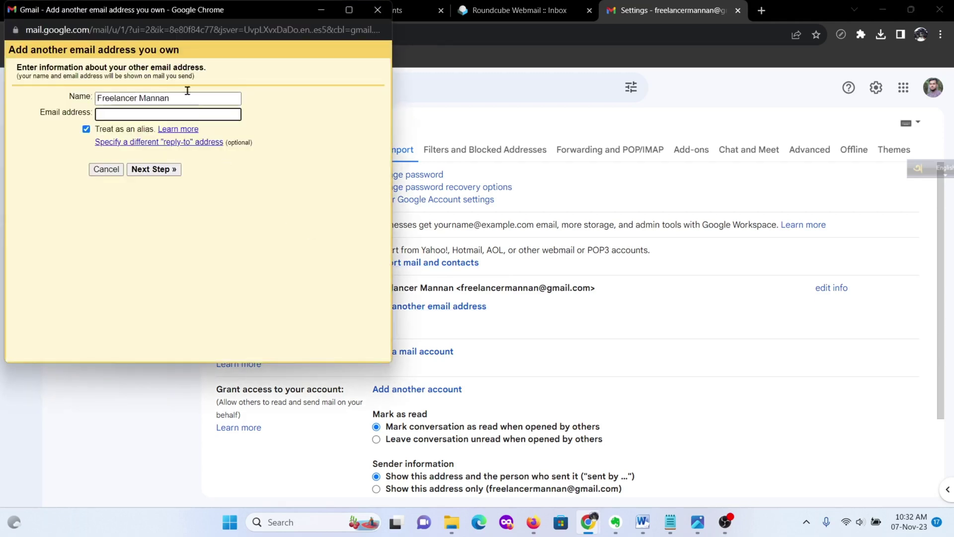
drag(173, 50, 277, 67)
click(268, 64)
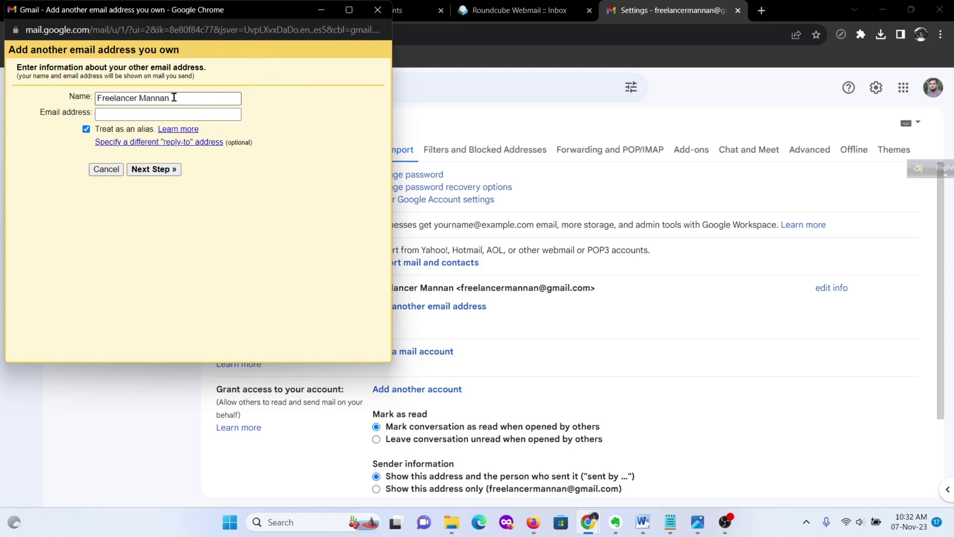
click(179, 96)
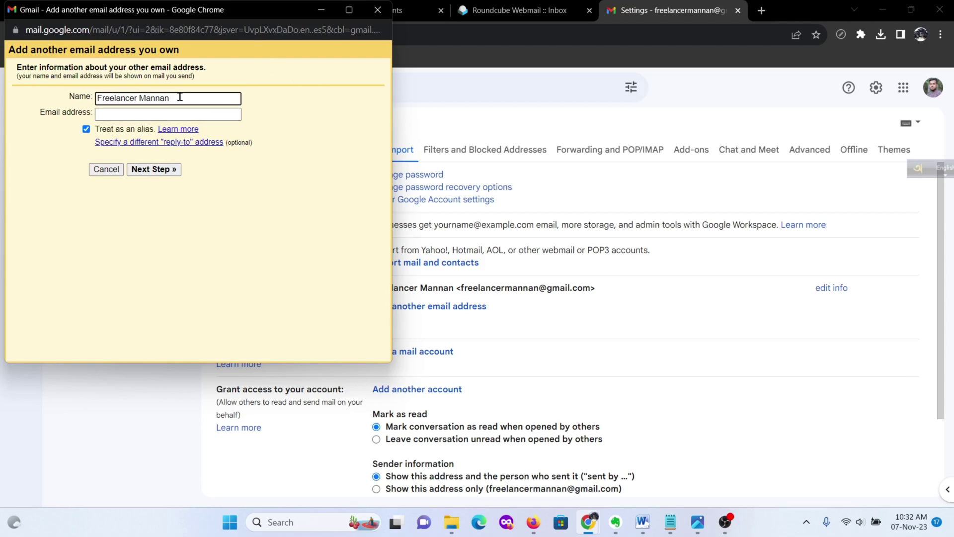
drag(180, 97, 81, 95)
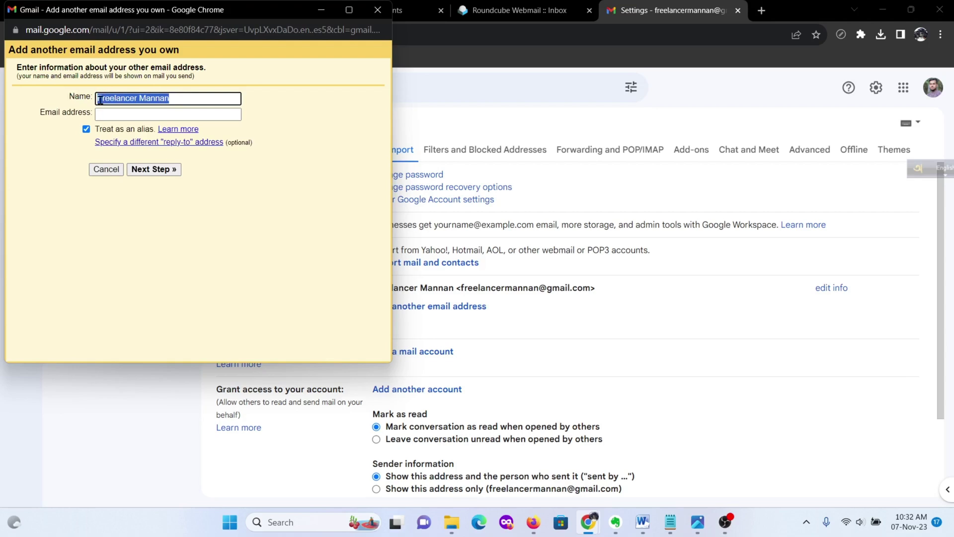
key(BackSpace)
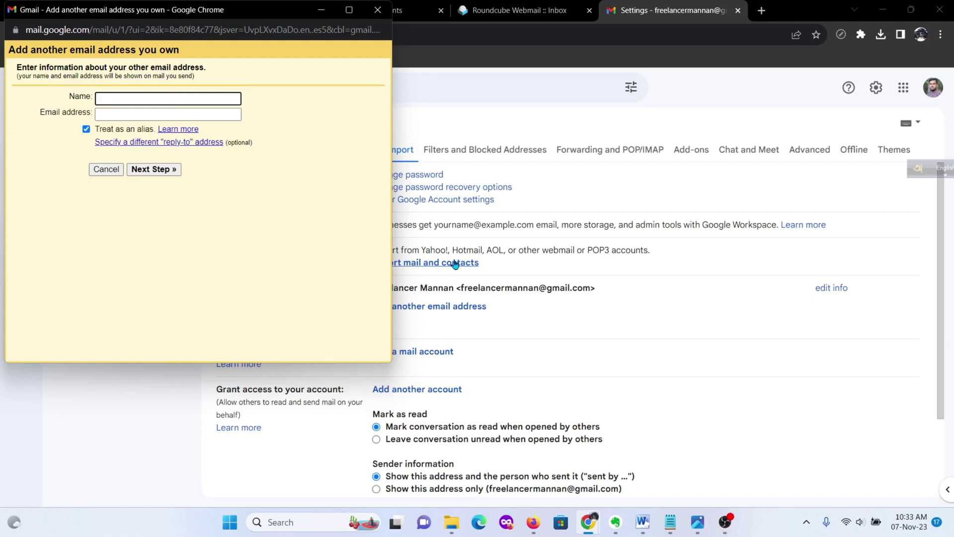
text(Freelancer)
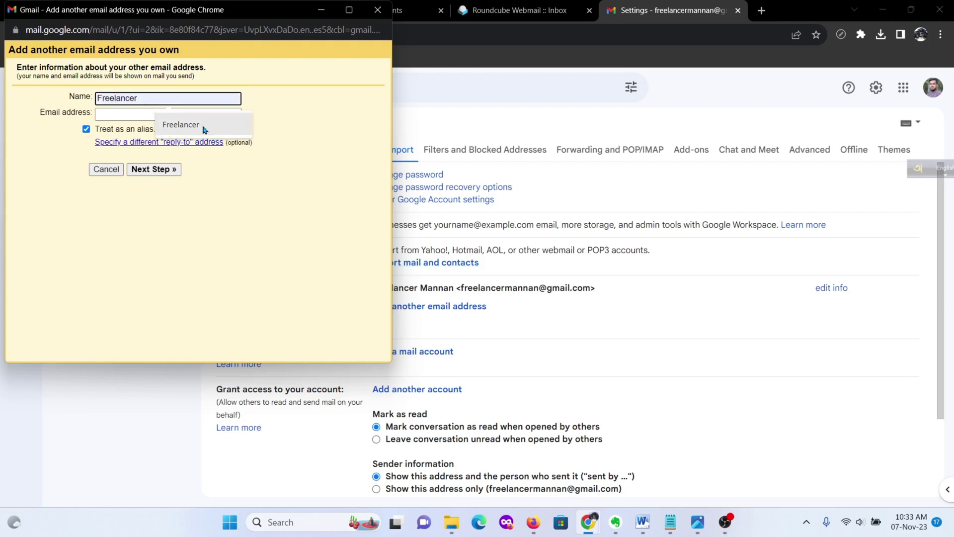
click(202, 126)
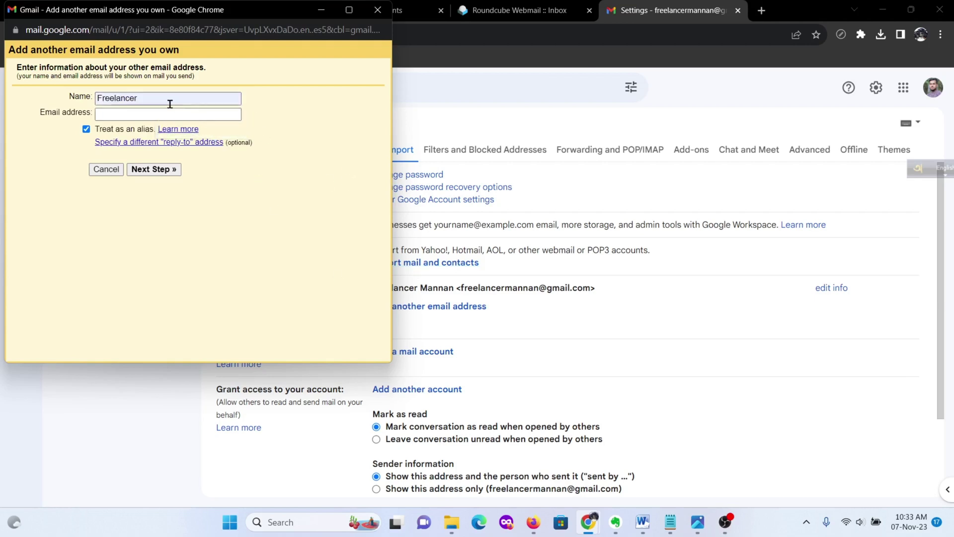
Step: Enter the domain's contact address, copied from the webmail settings email, and continue to the SMTP step
click(139, 115)
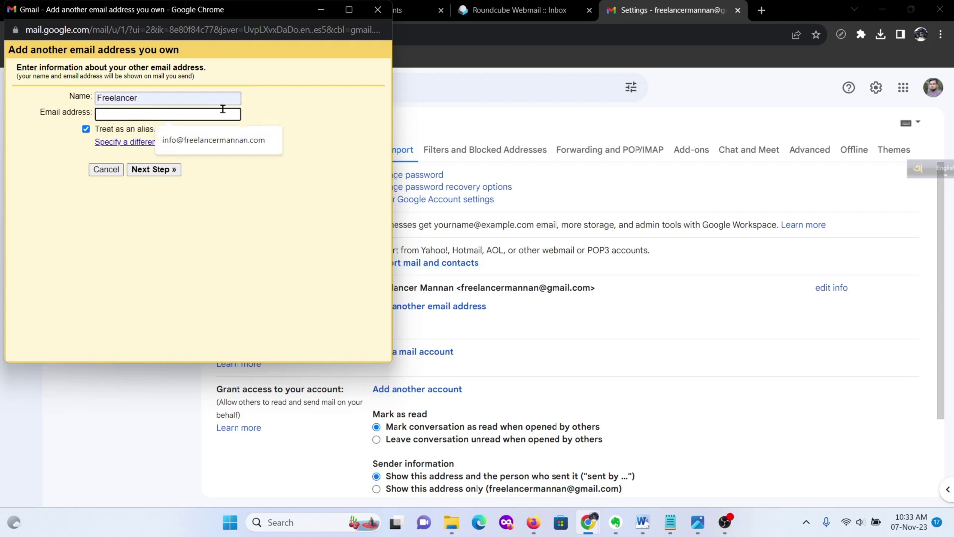
click(507, 6)
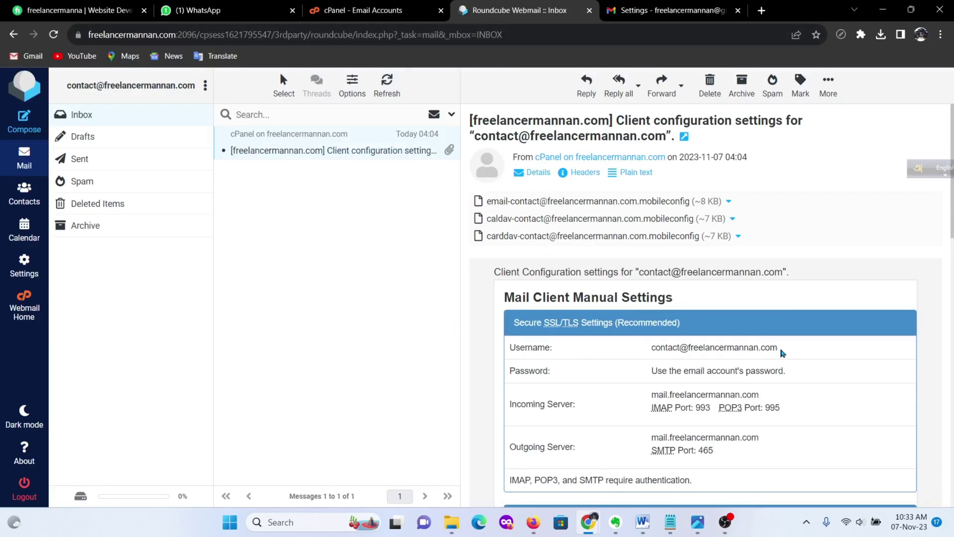
drag(780, 352, 655, 350)
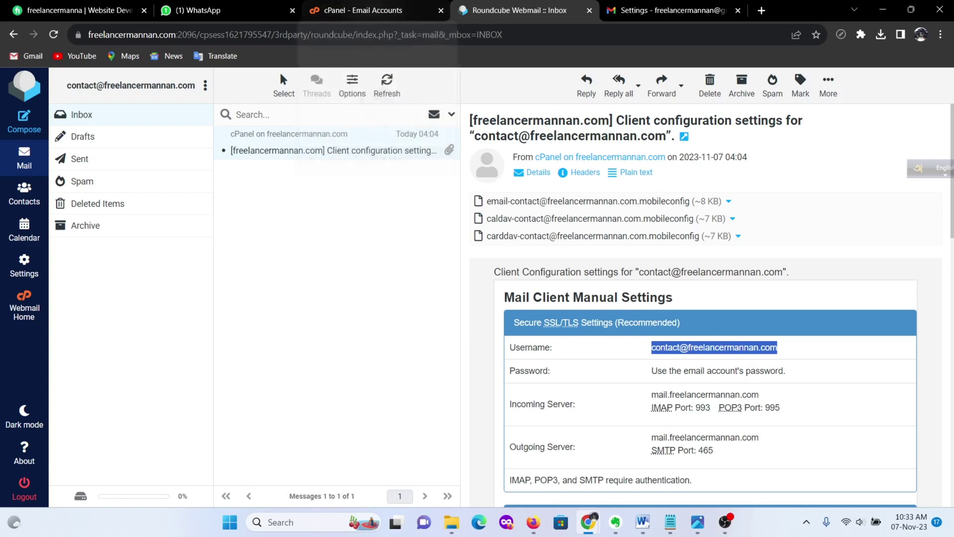
click(654, 456)
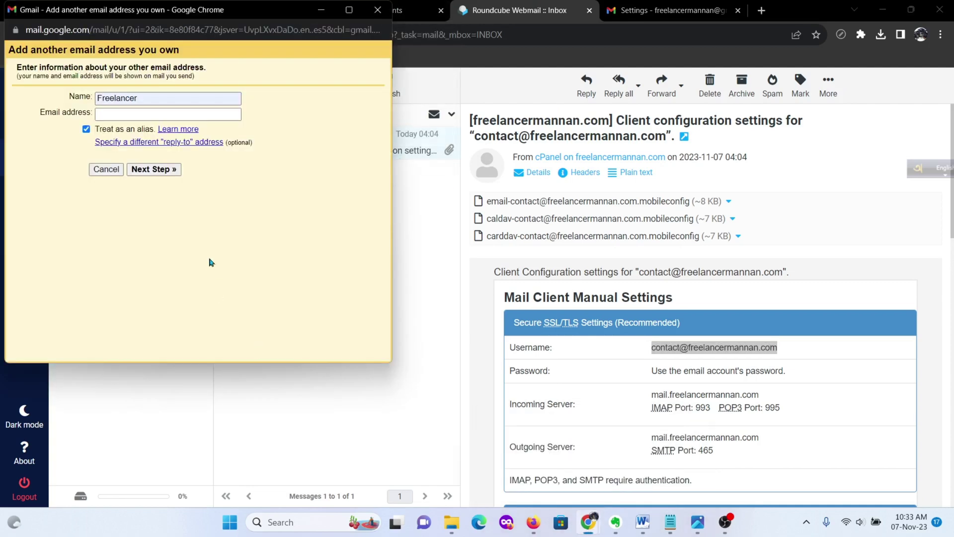
click(127, 117)
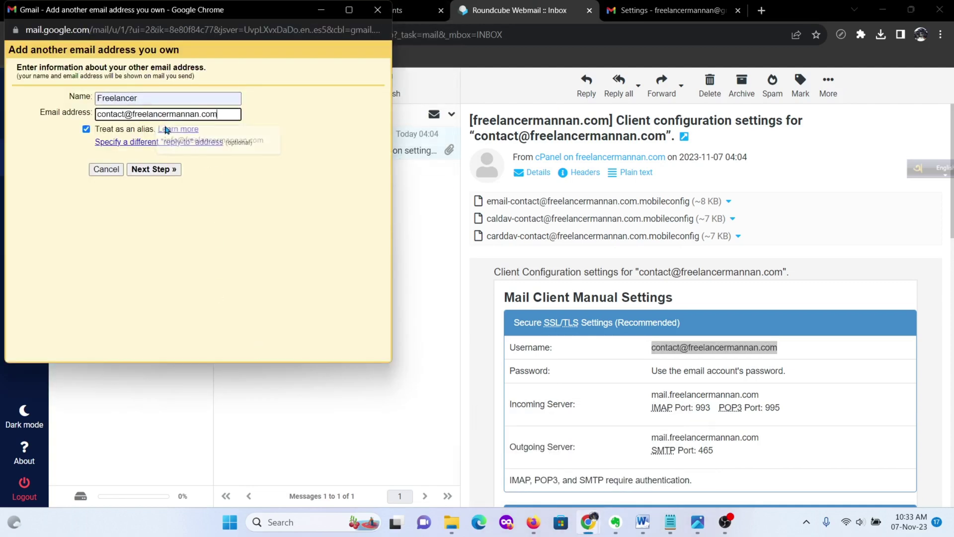
click(209, 141)
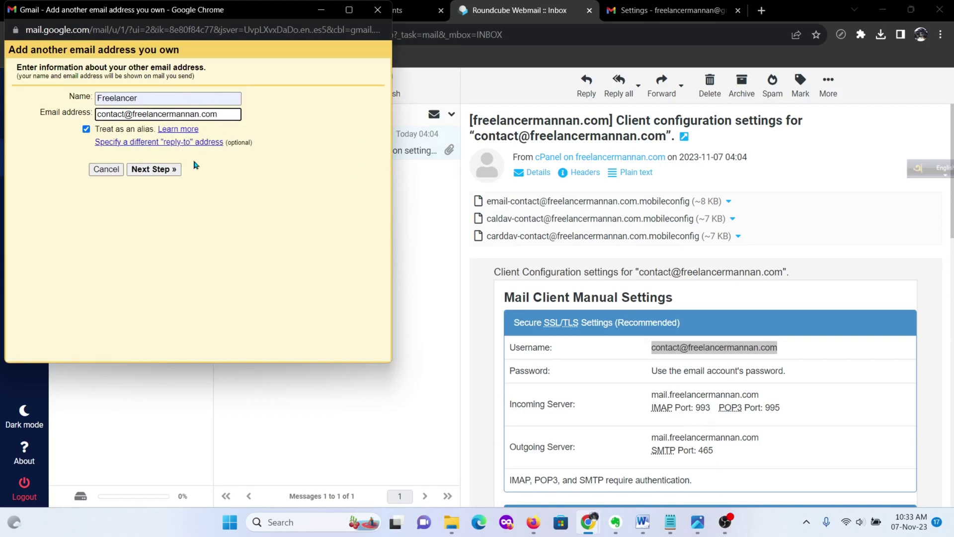
click(153, 172)
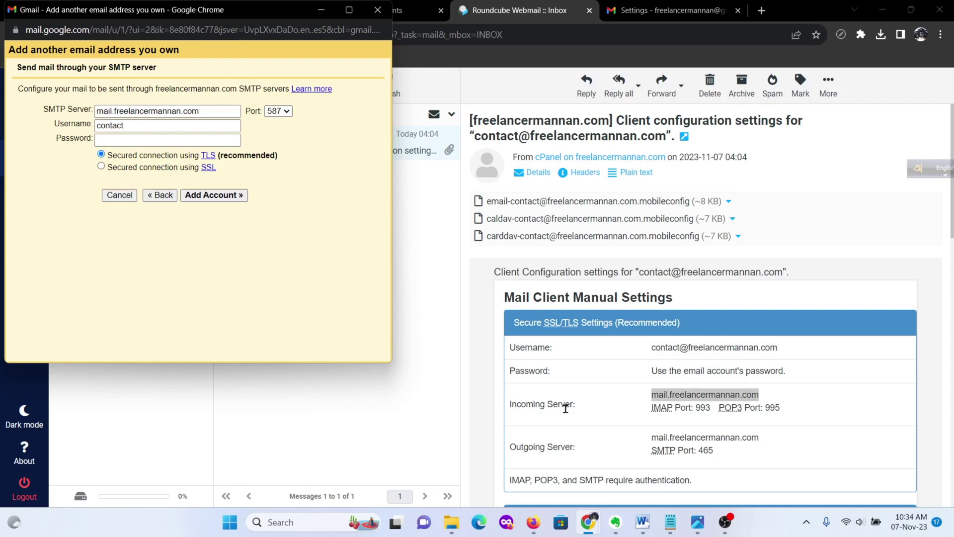
Step: Check the webmail's outgoing port and set Gmail's SMTP port to 465 with SSL
click(565, 407)
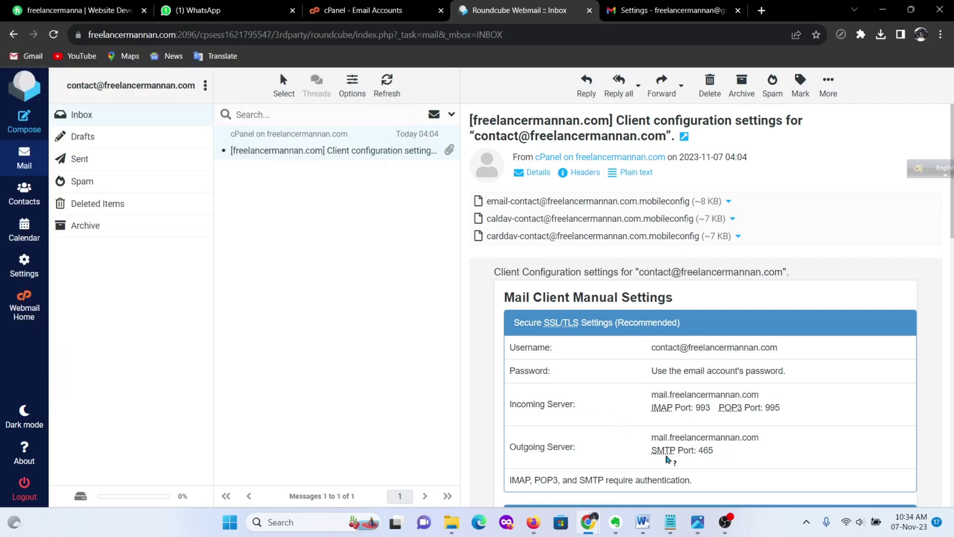
drag(656, 453, 732, 459)
click(733, 459)
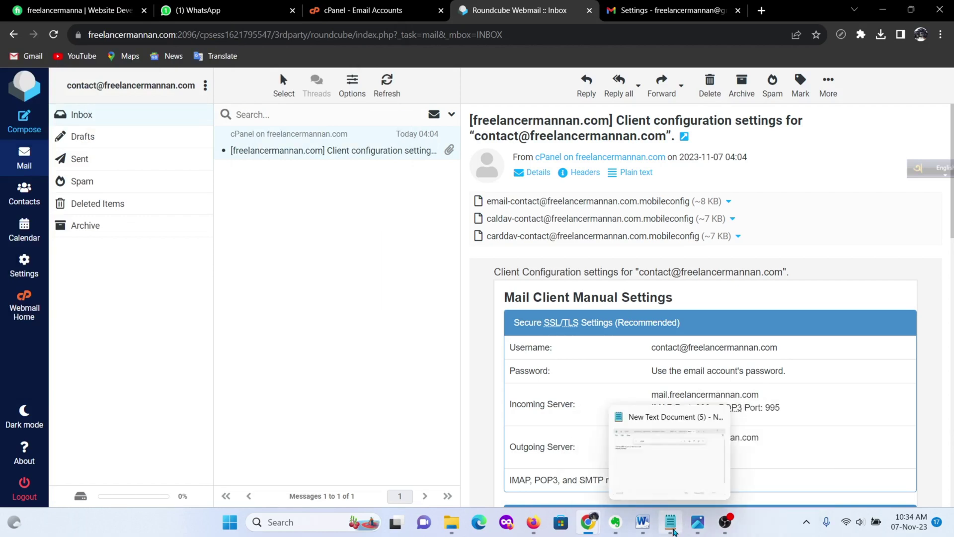
mouse_move(588, 522)
click(665, 460)
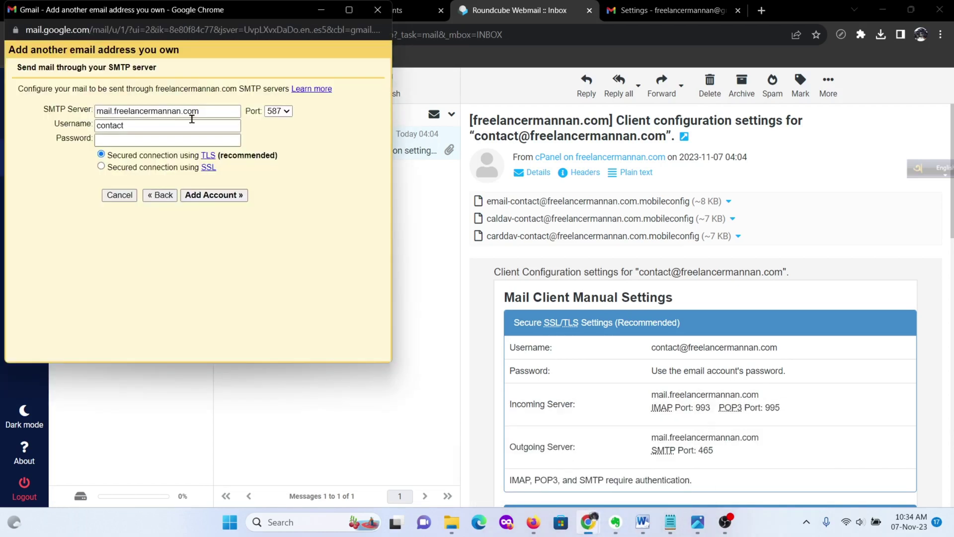
click(278, 111)
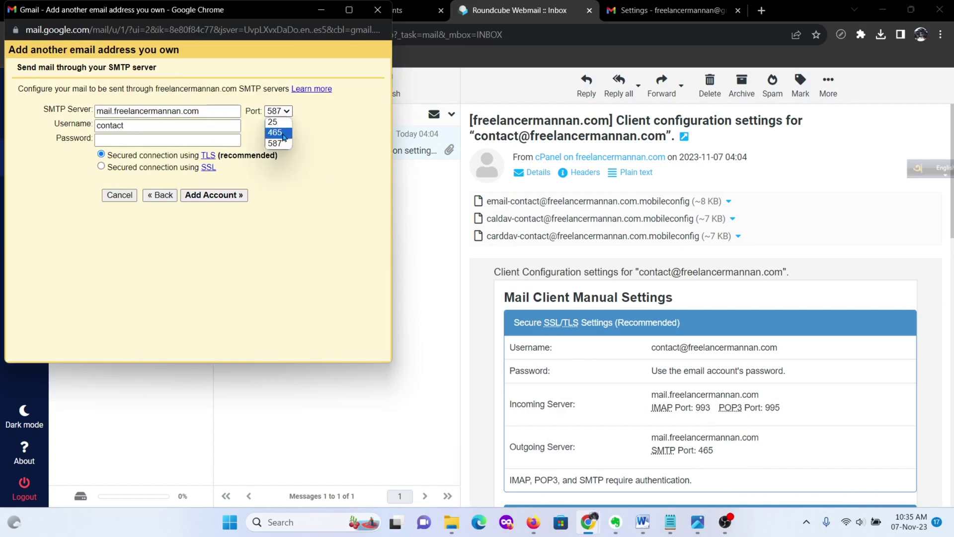
click(276, 129)
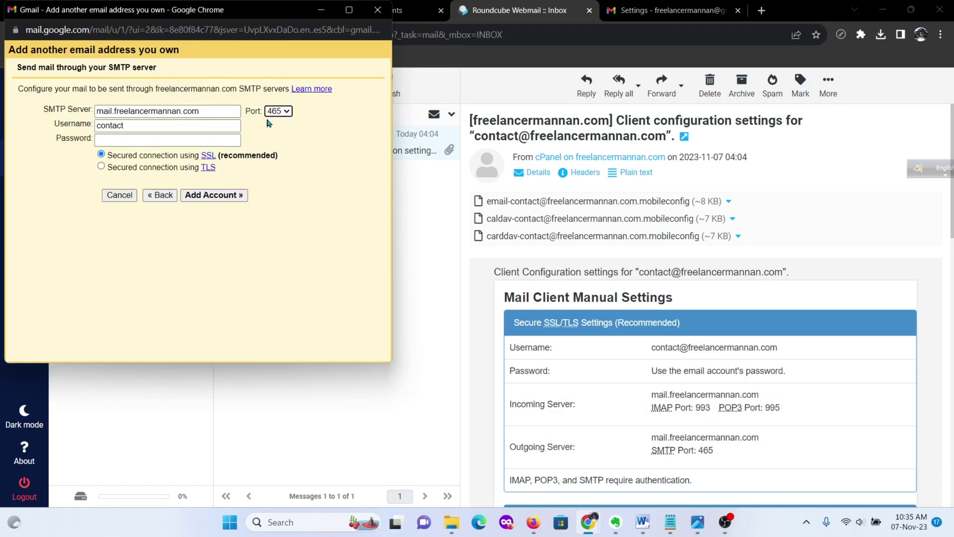
Step: Copy the full contact username from the webmail settings to replace the short SMTP username
click(172, 131)
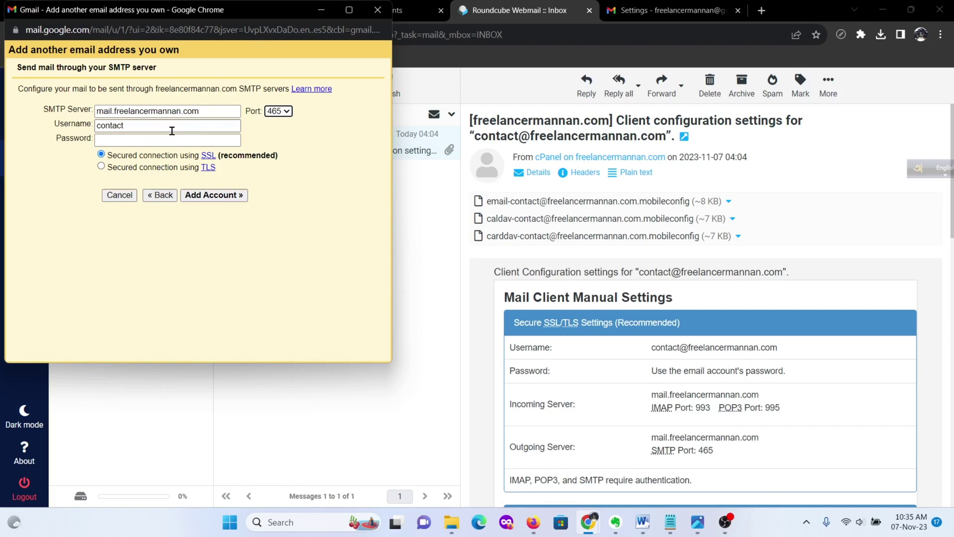
double_click(127, 127)
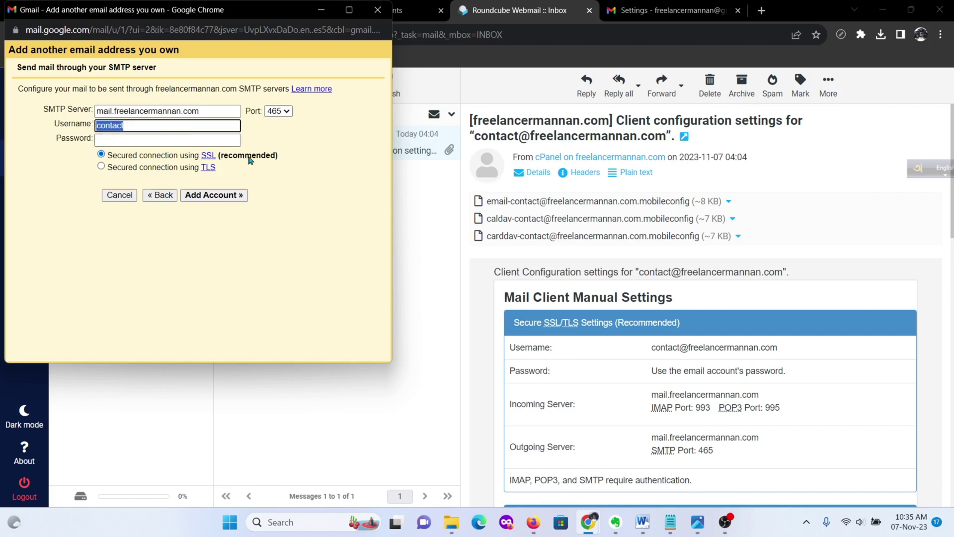
click(652, 347)
drag(651, 348, 791, 359)
key(ctrl+c)
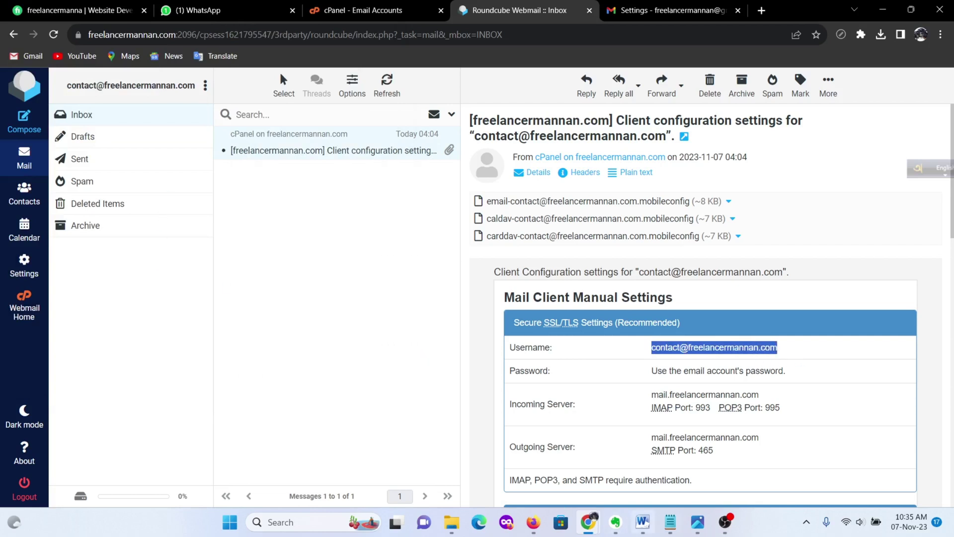
mouse_move(588, 522)
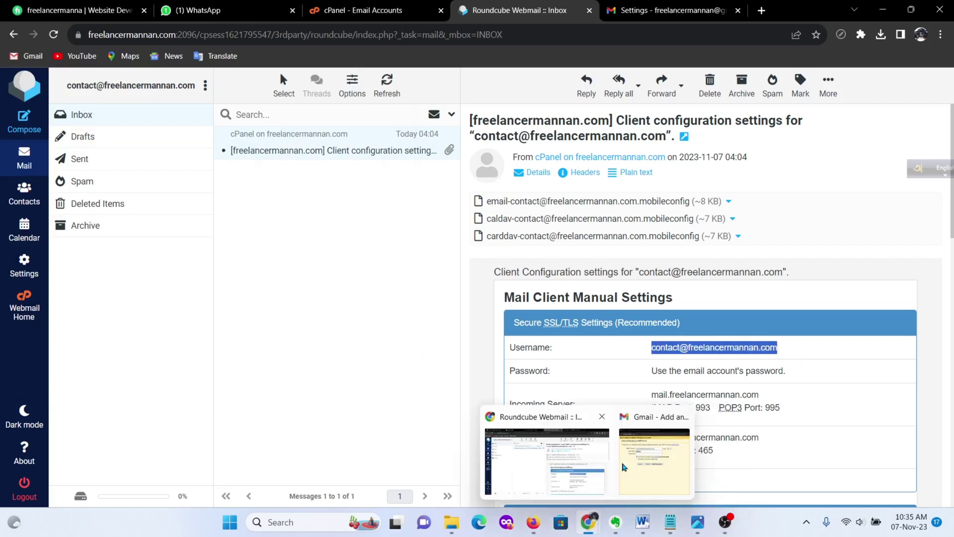
click(661, 470)
Step: Replace the SMTP username with the full contact address
click(161, 126)
key(ctrl+a)
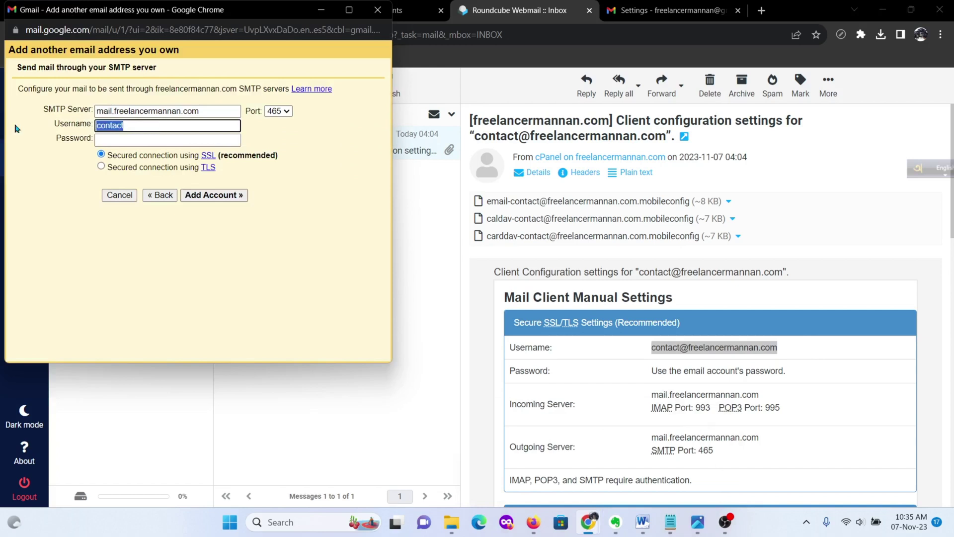
key(ctrl+v)
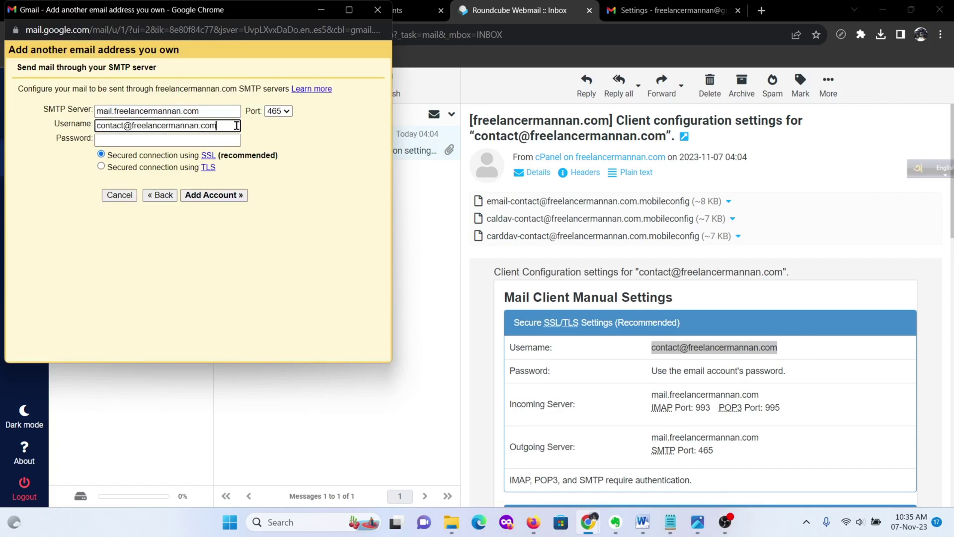
Step: Paste the mailbox password from Notepad, then bring the webmail server settings forward
click(133, 140)
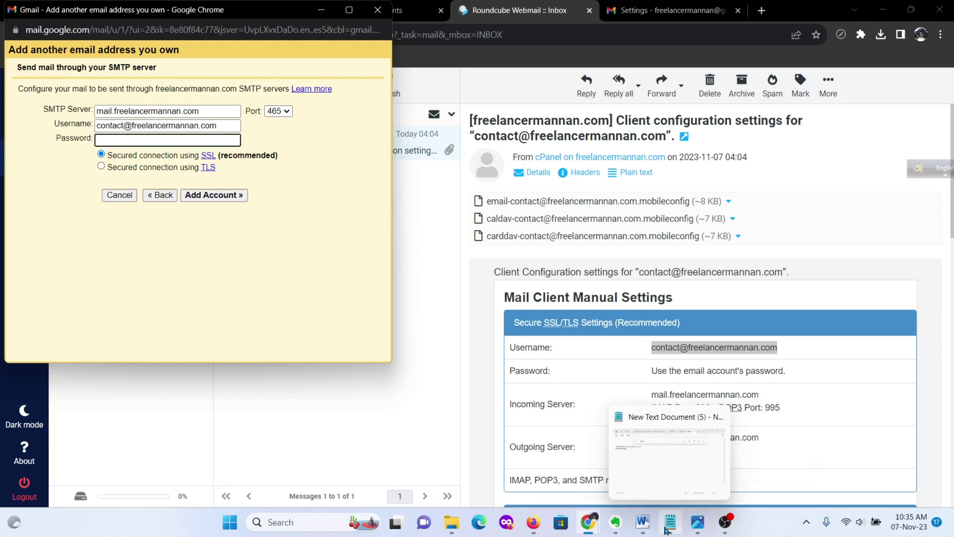
click(670, 522)
drag(230, 199, 169, 200)
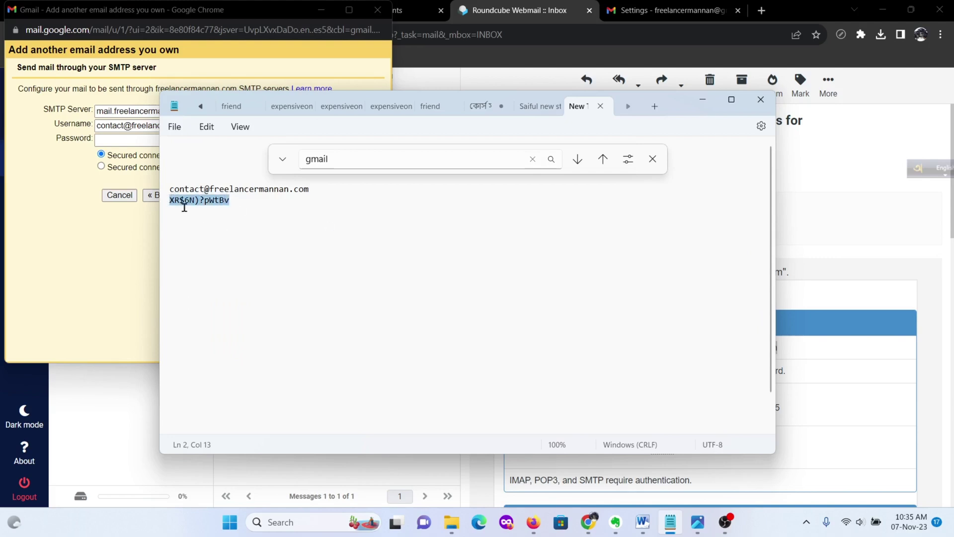
click(118, 141)
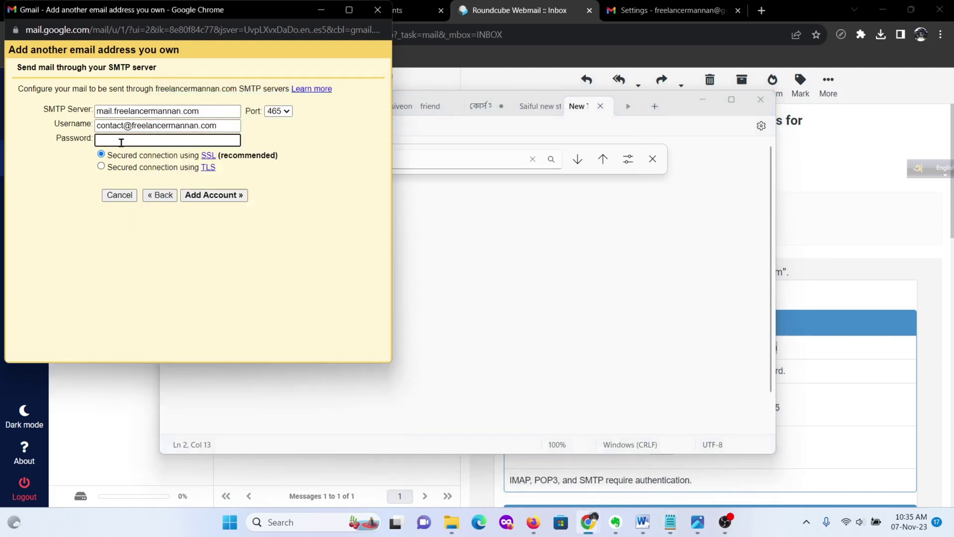
key(ctrl+v)
click(823, 226)
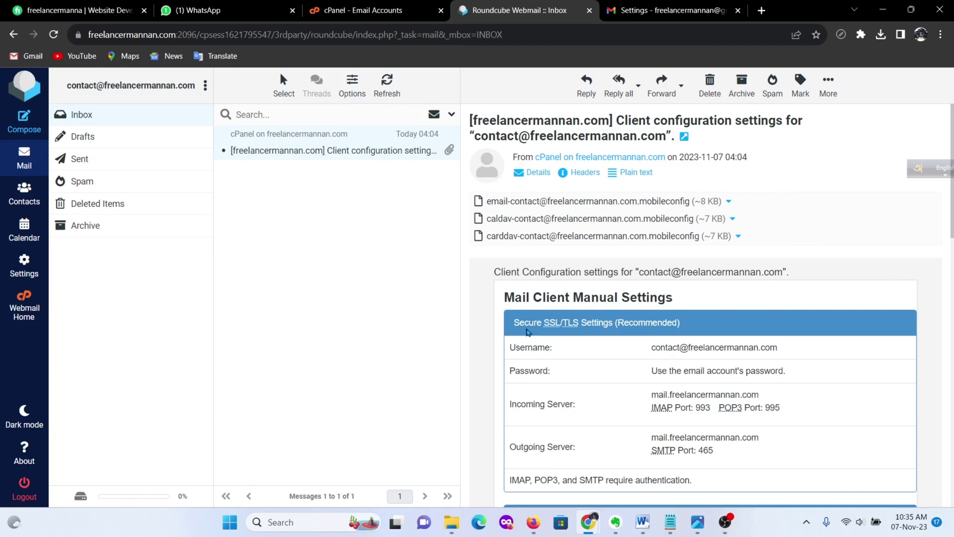
scroll(673, 326, down, 5)
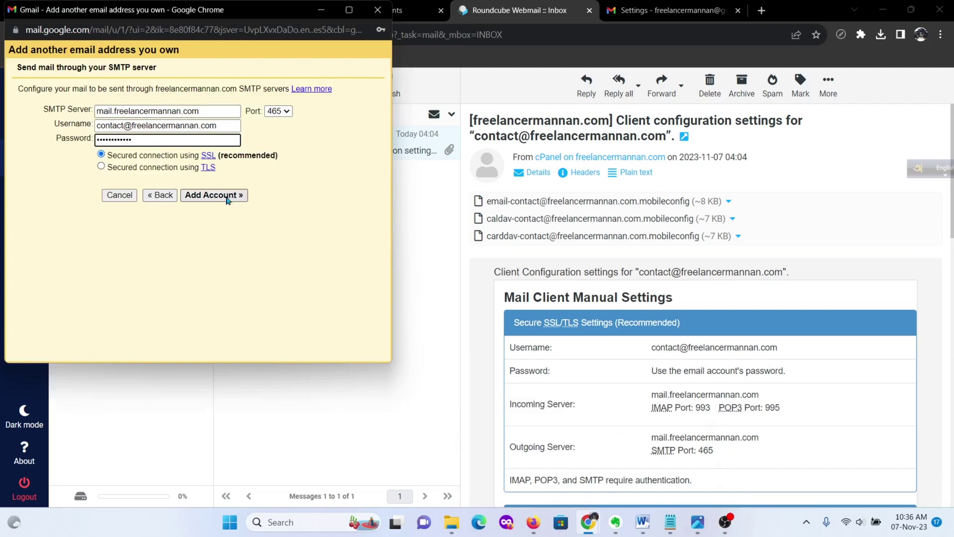
Step: Add the account so Gmail verifies SMTP and mails a confirmation link, then return to Roundcube
click(227, 199)
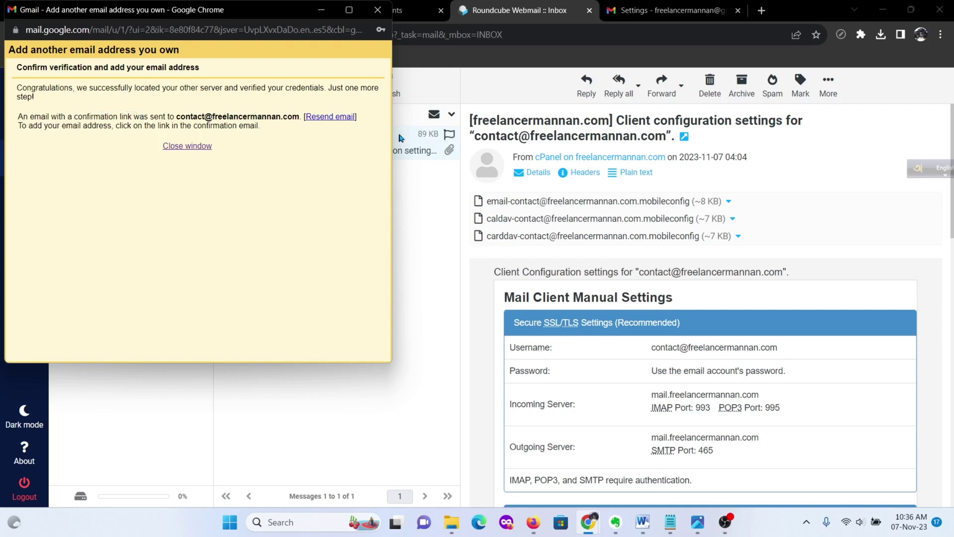
drag(228, 51, 324, 213)
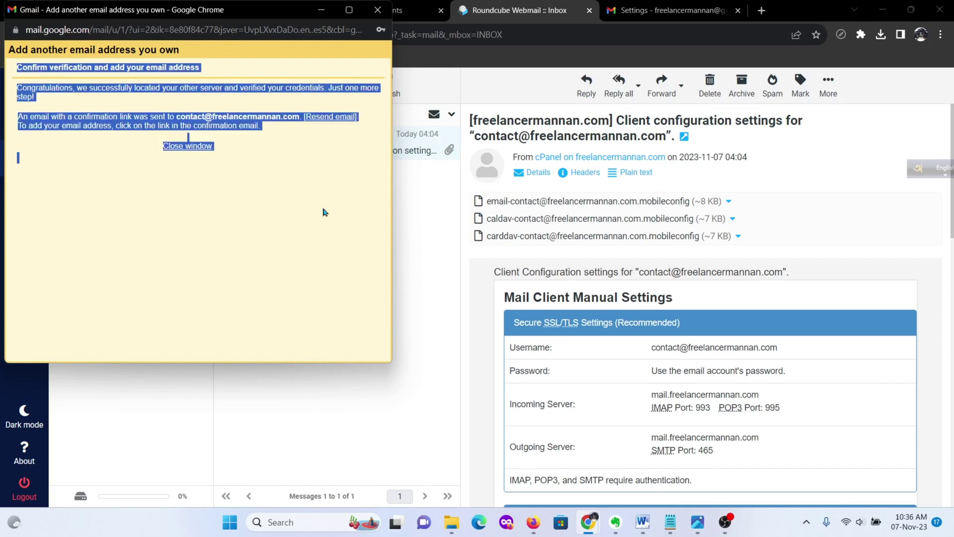
click(251, 53)
click(461, 76)
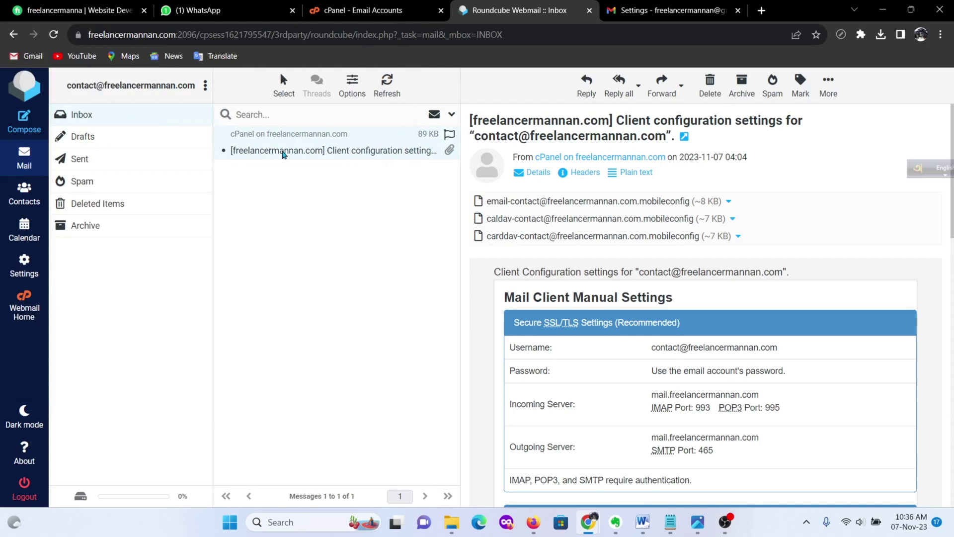
click(128, 120)
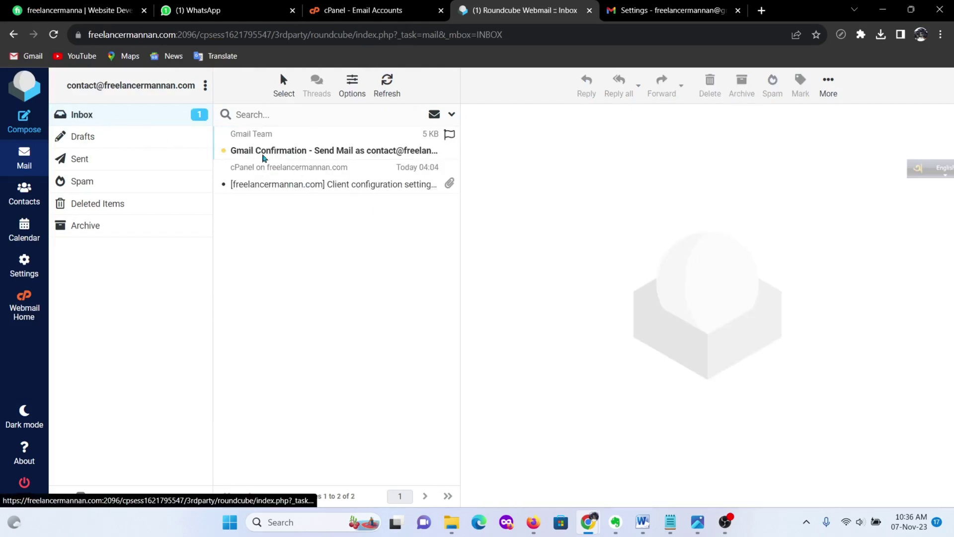
click(332, 154)
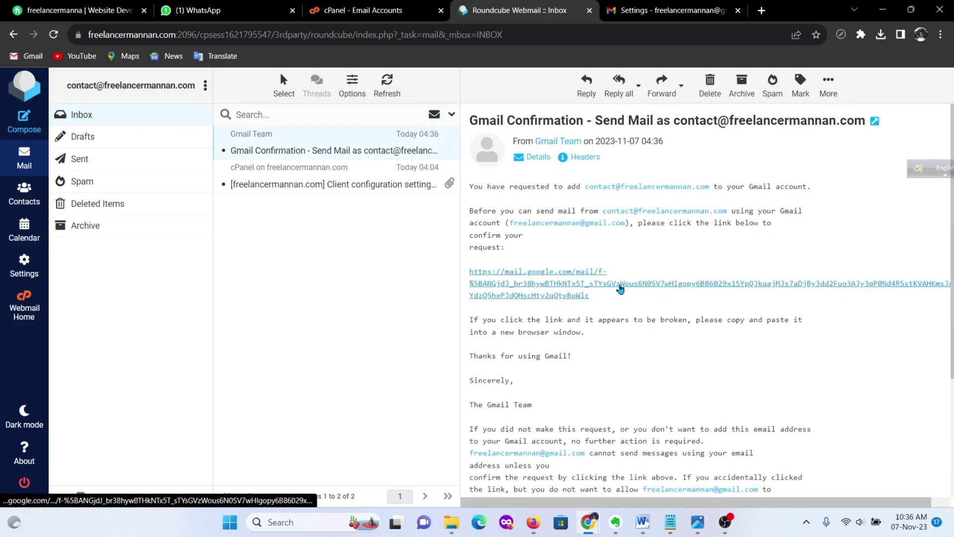
click(620, 289)
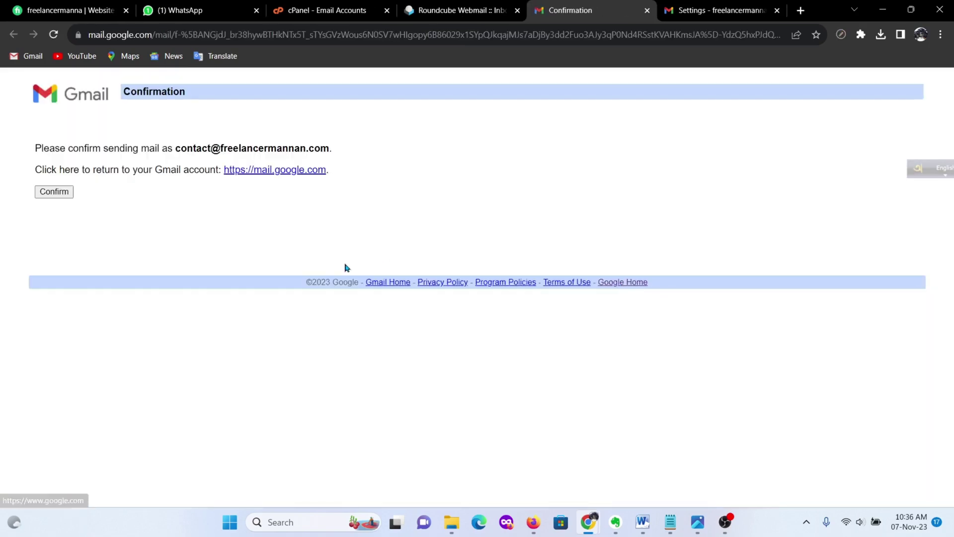
Step: Confirm the domain address as a send-as alias and reload Accounts and Import to see it verified
click(55, 195)
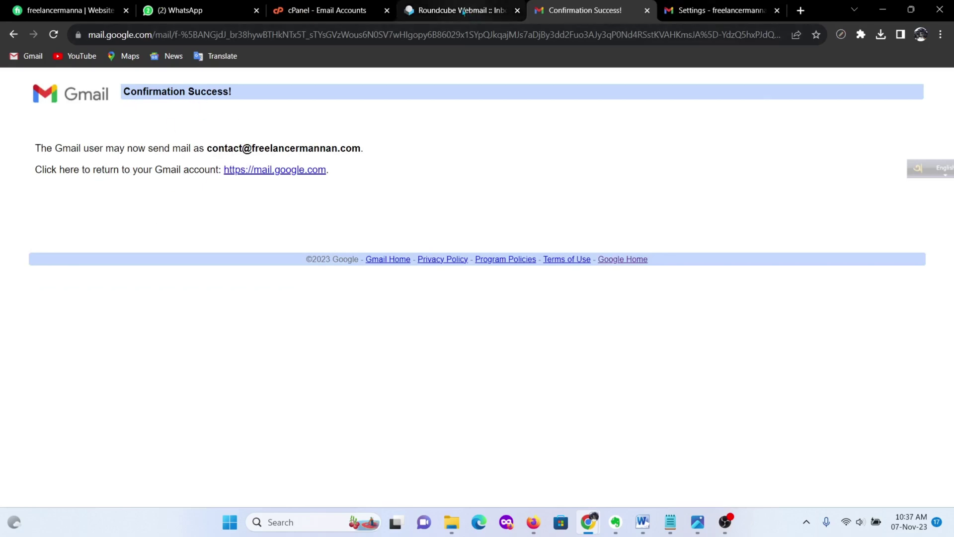
click(701, 9)
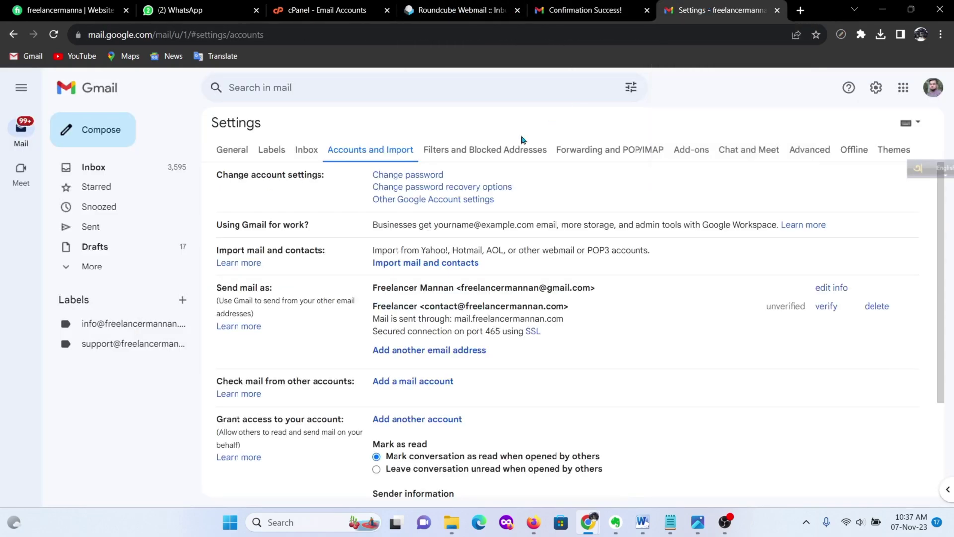
scroll(532, 286, down, 1)
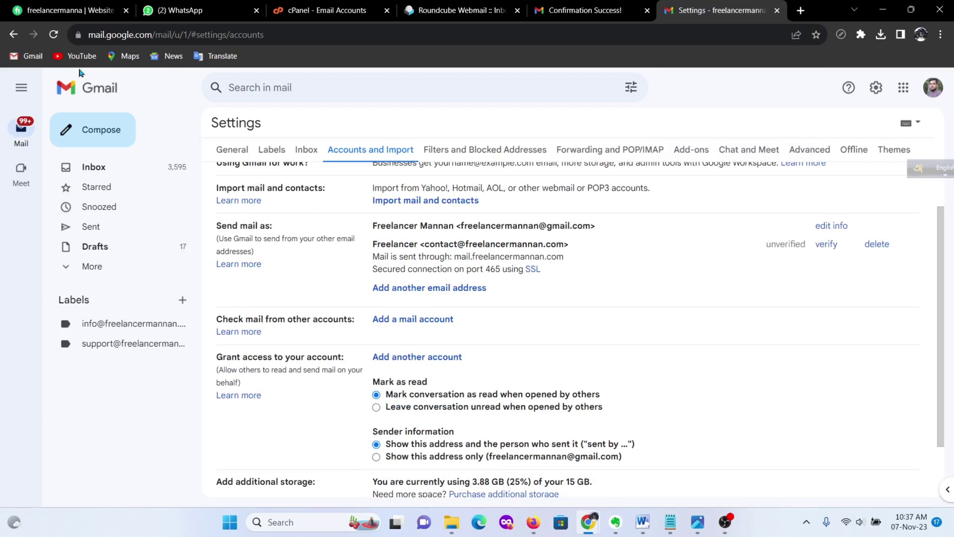
click(54, 35)
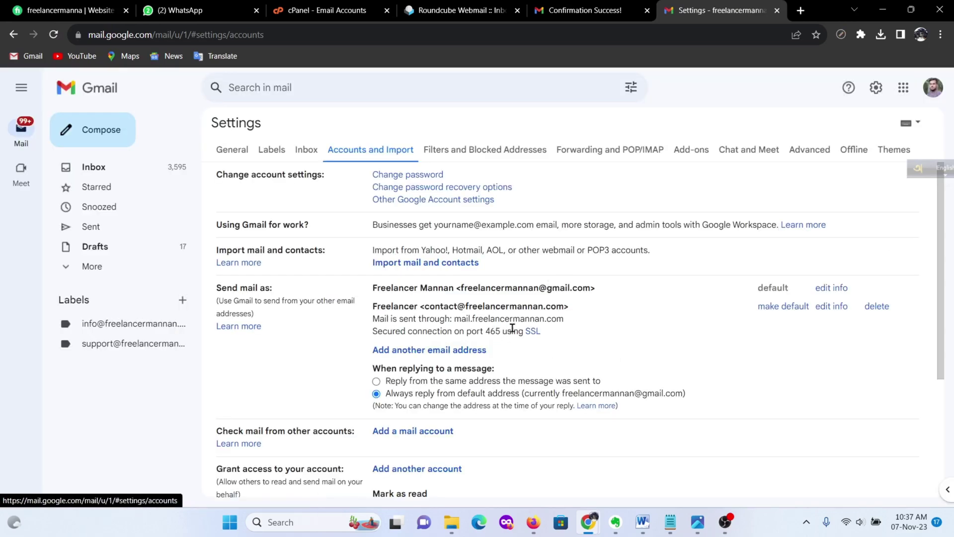
scroll(512, 328, down, 1)
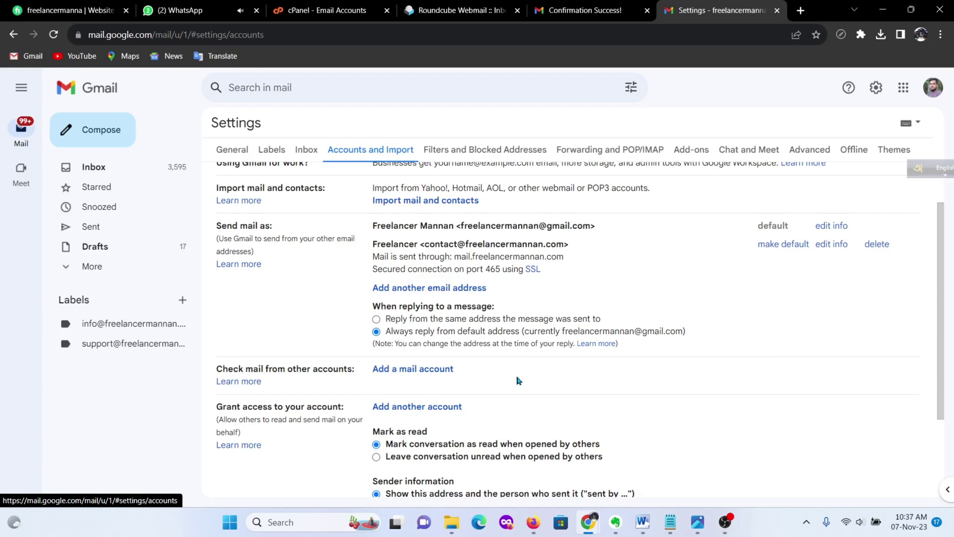
Step: Start adding a mail account and copy the account username from Roundcube's client configuration email
click(412, 370)
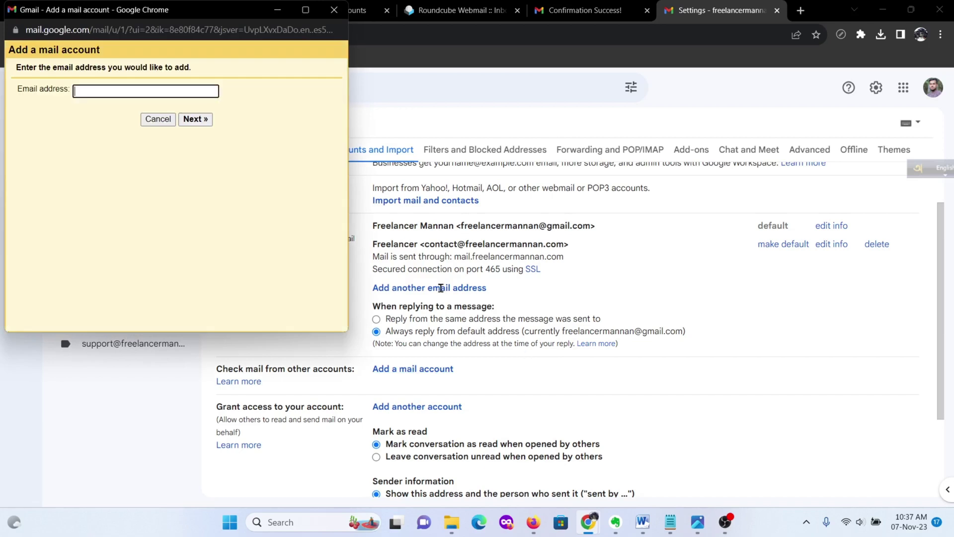
click(92, 93)
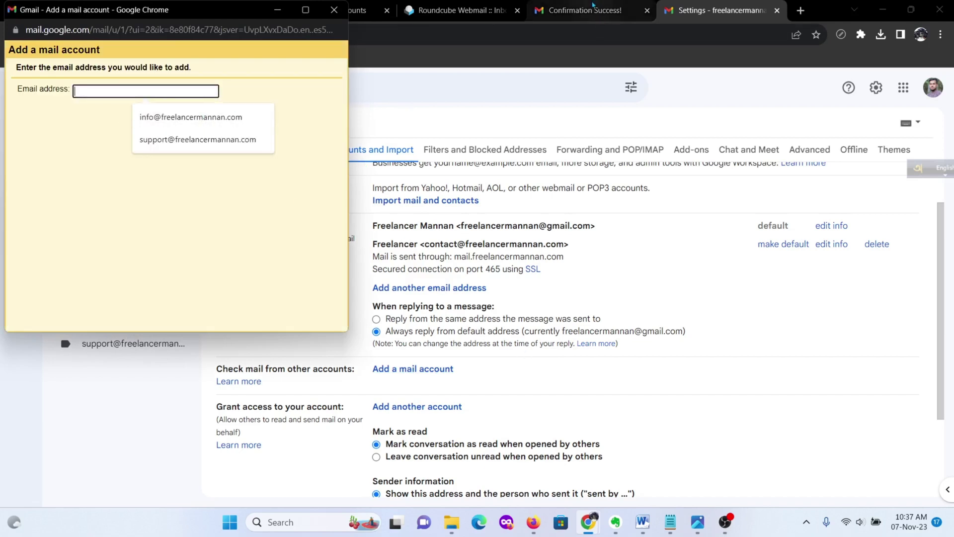
click(457, 10)
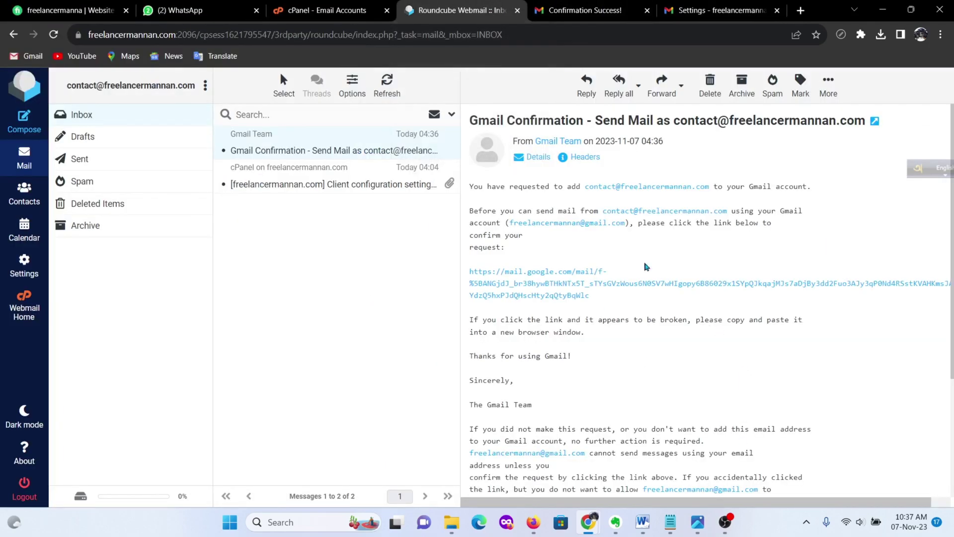
click(287, 184)
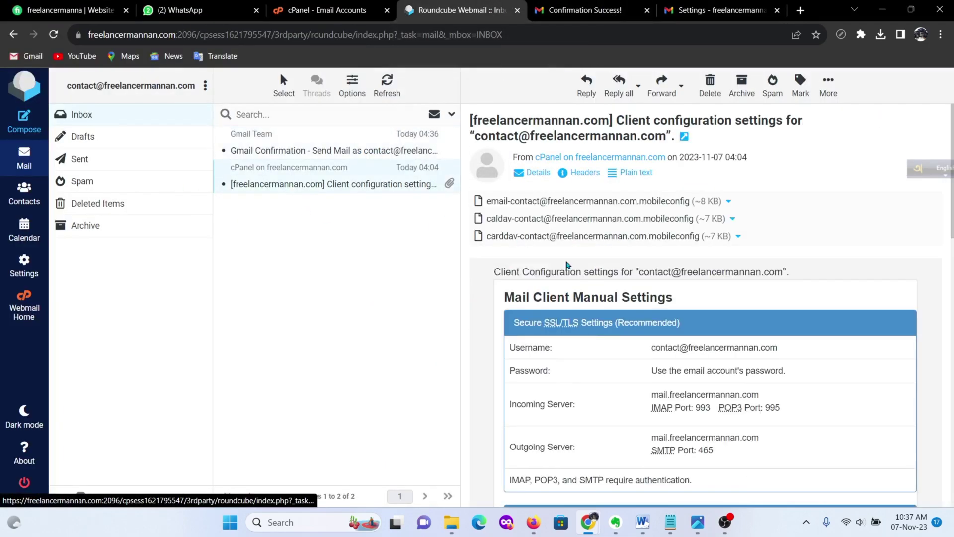
drag(786, 348, 638, 363)
key(ctrl+c)
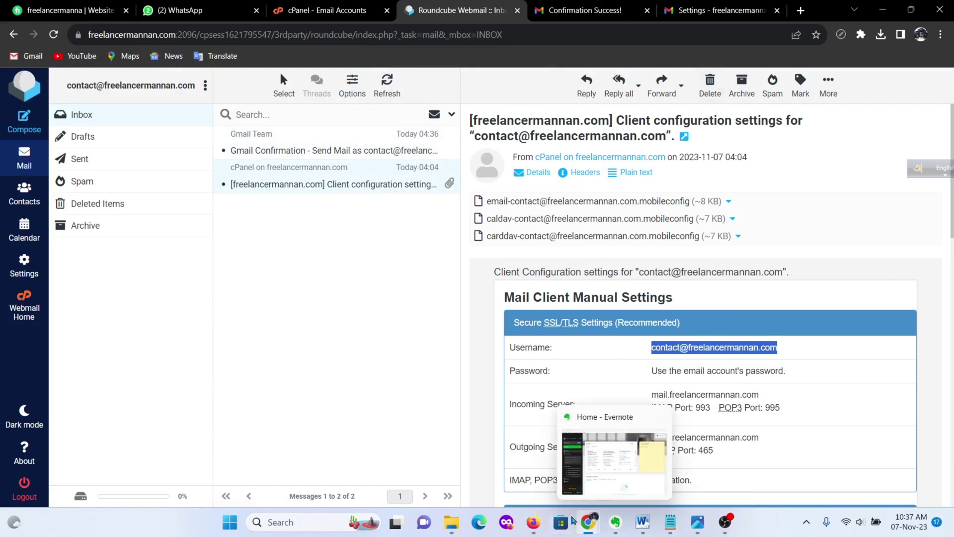
Step: Paste the domain's contact address into Email address, trim the leading space, and continue
click(588, 522)
click(105, 85)
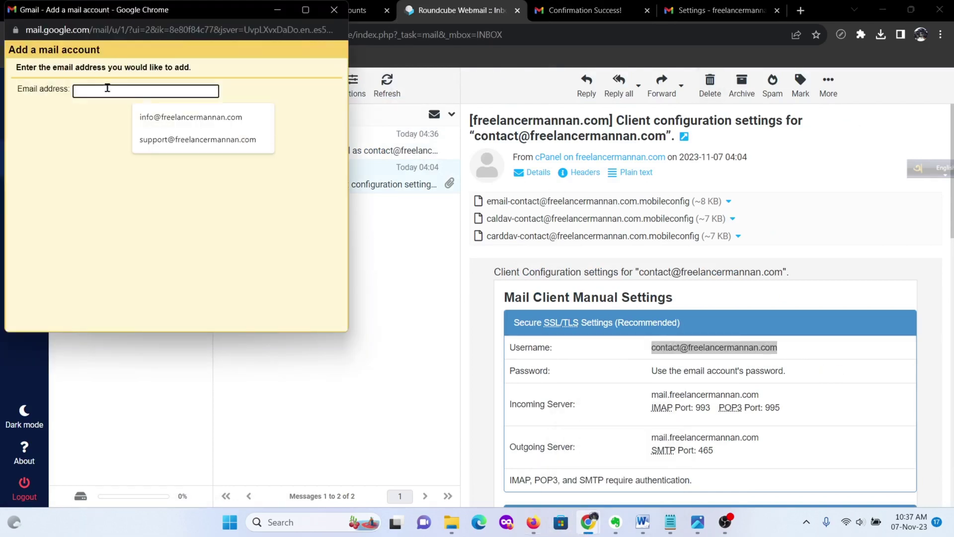
key(ctrl+v)
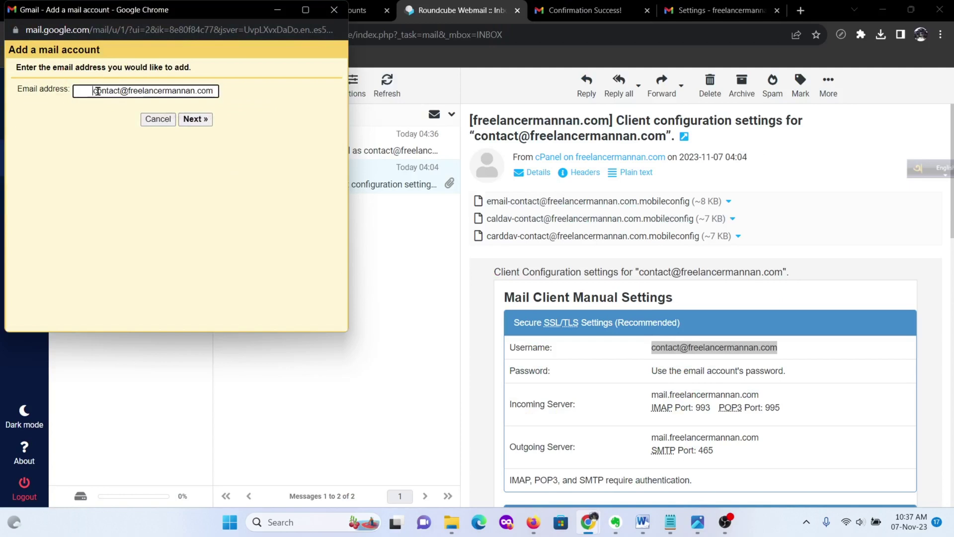
key(BackSpace)
key(BackSpace)
key(BackSpace)
key(BackSpace)
key(BackSpace)
key(BackSpace)
key(BackSpace)
key(BackSpace)
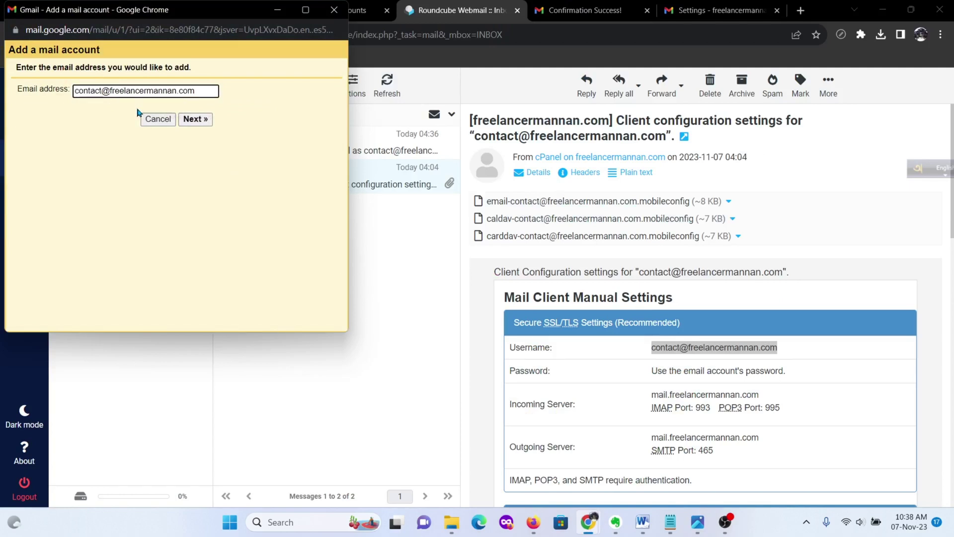
click(199, 92)
click(211, 179)
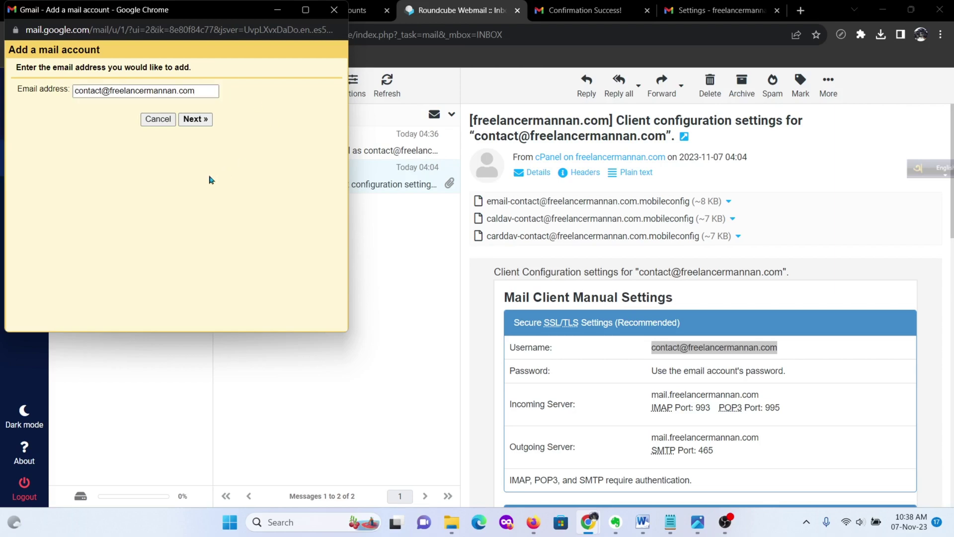
click(197, 121)
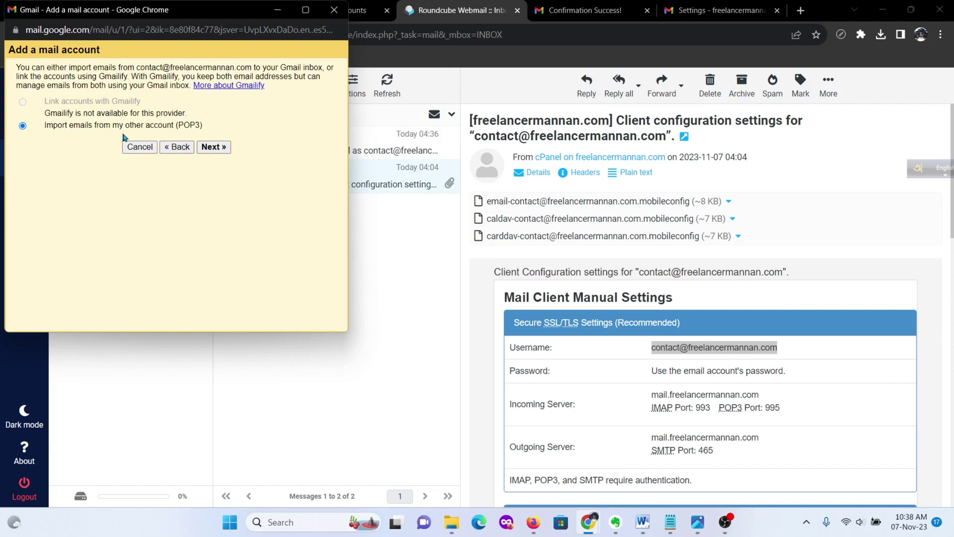
Step: Choose POP3 import and replace the short username with the full contact address
click(214, 147)
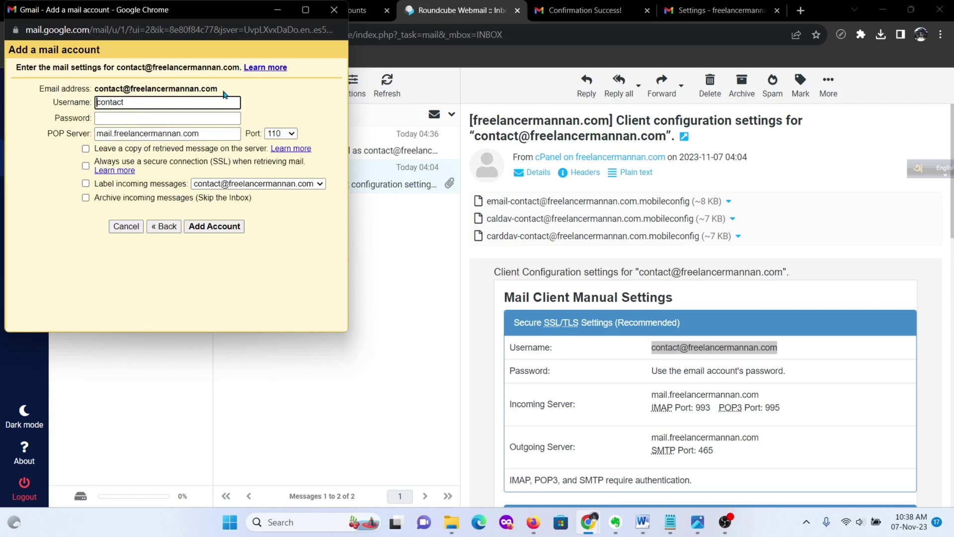
drag(219, 90, 97, 90)
key(ctrl+c)
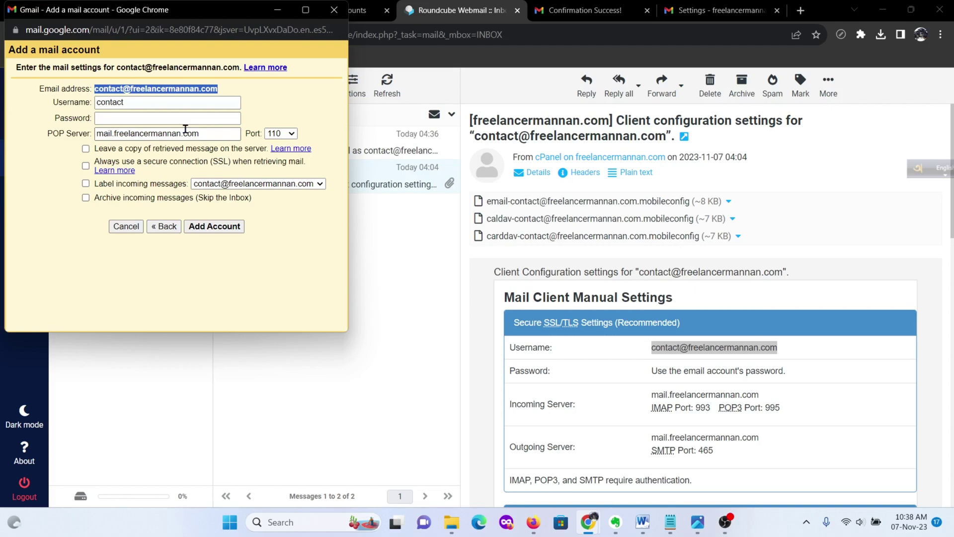
double_click(142, 102)
key(ctrl+v)
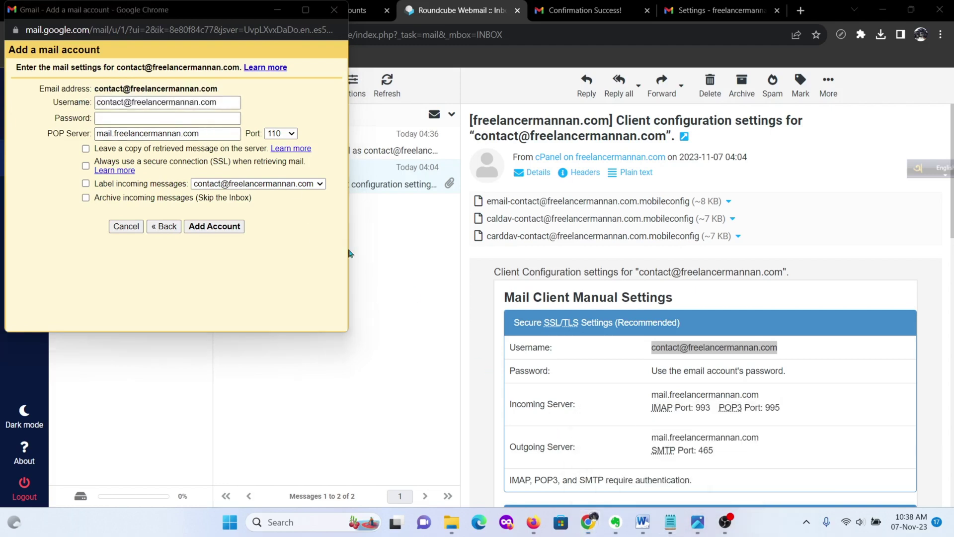
Step: Paste the mailbox password, then bring the Roundcube configuration email to the front
click(671, 521)
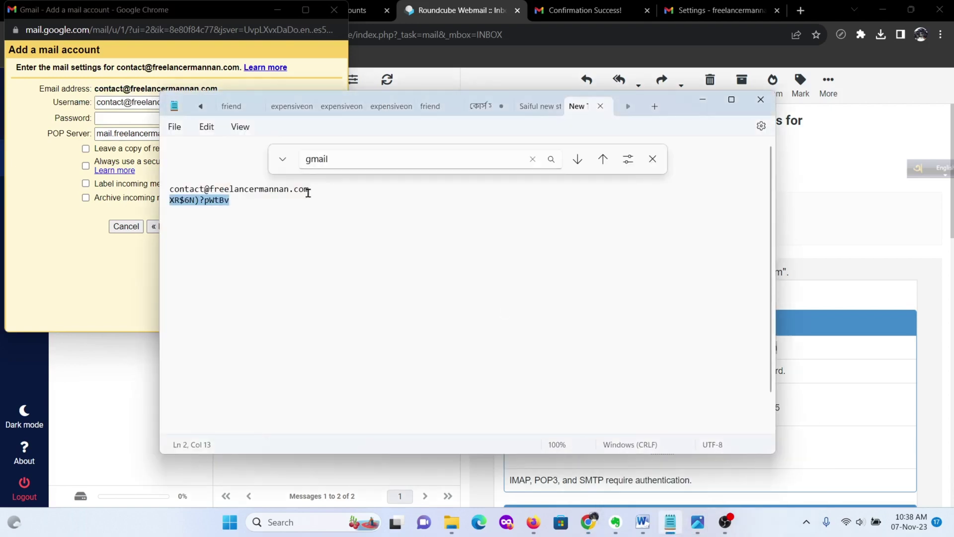
click(119, 117)
key(ctrl+v)
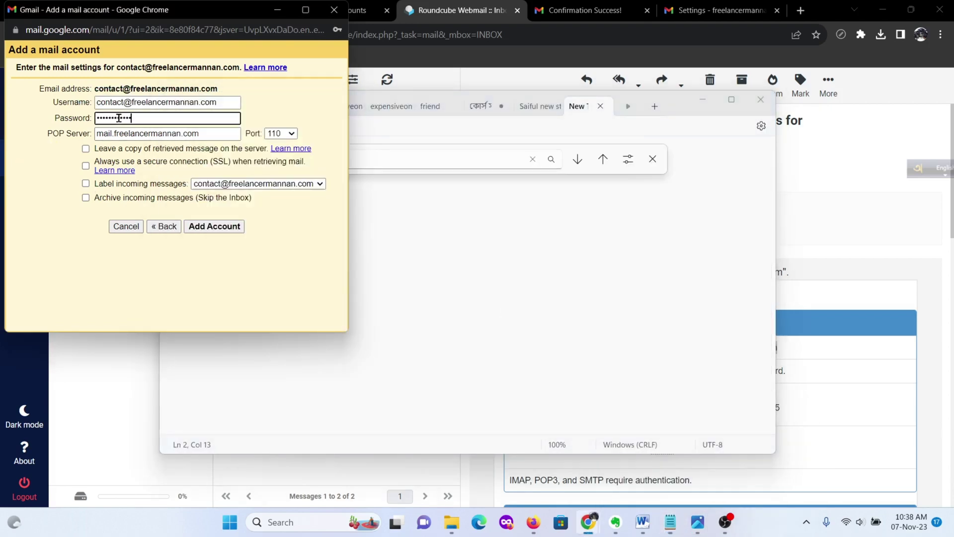
click(228, 103)
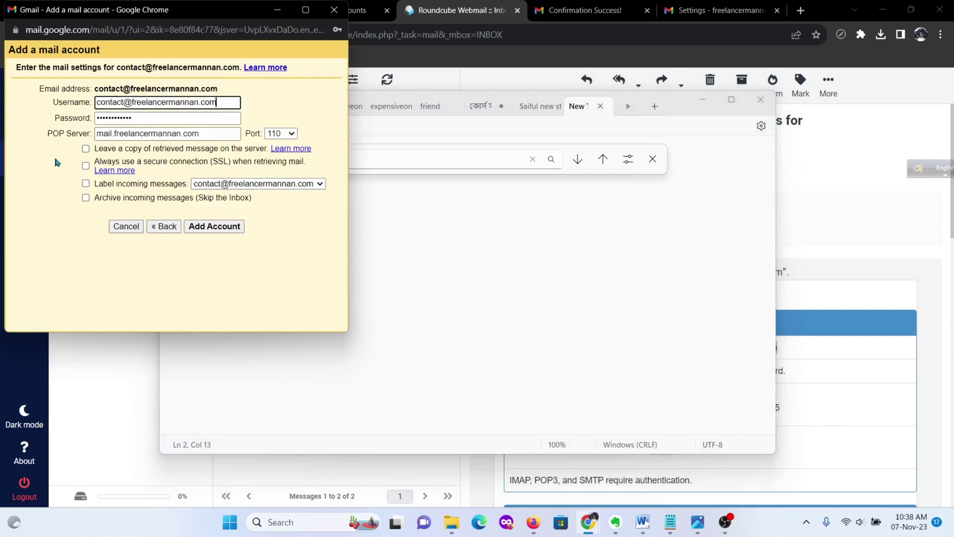
click(38, 161)
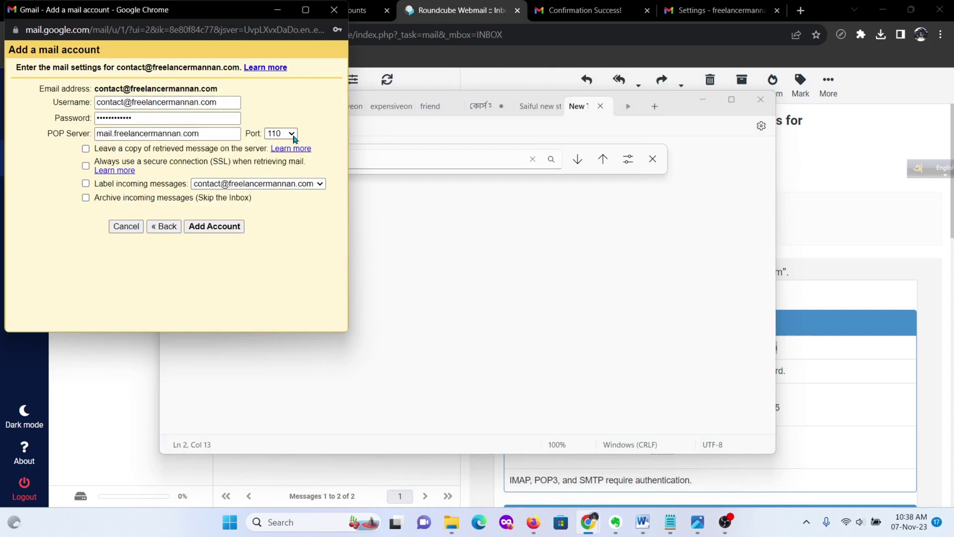
click(474, 6)
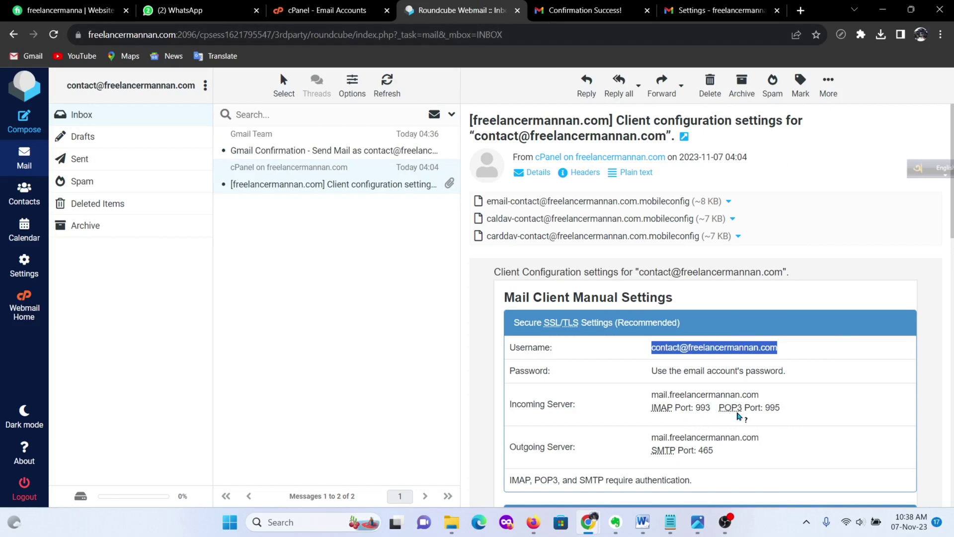
Step: Set the POP port to 995, keep copies on the server, and always use SSL
double_click(772, 407)
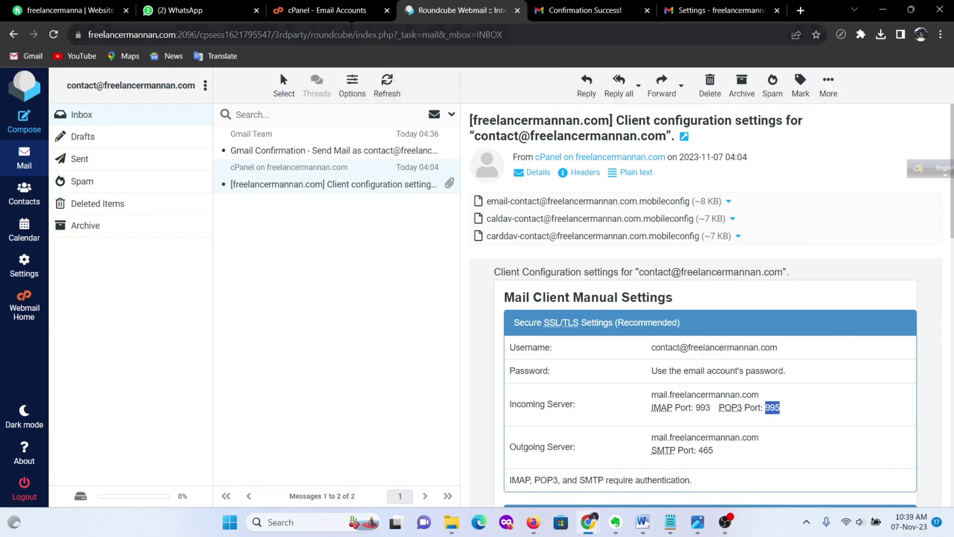
mouse_move(594, 528)
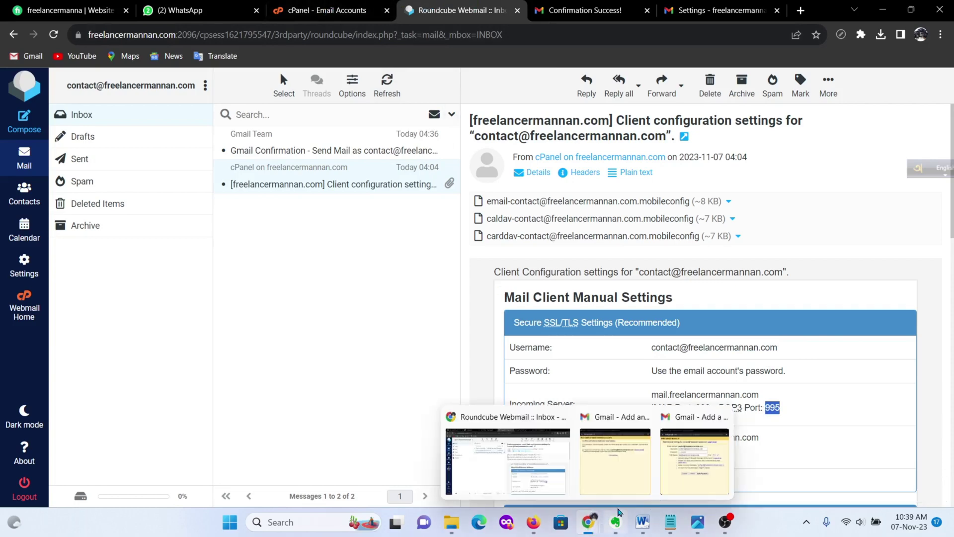
click(615, 461)
click(279, 178)
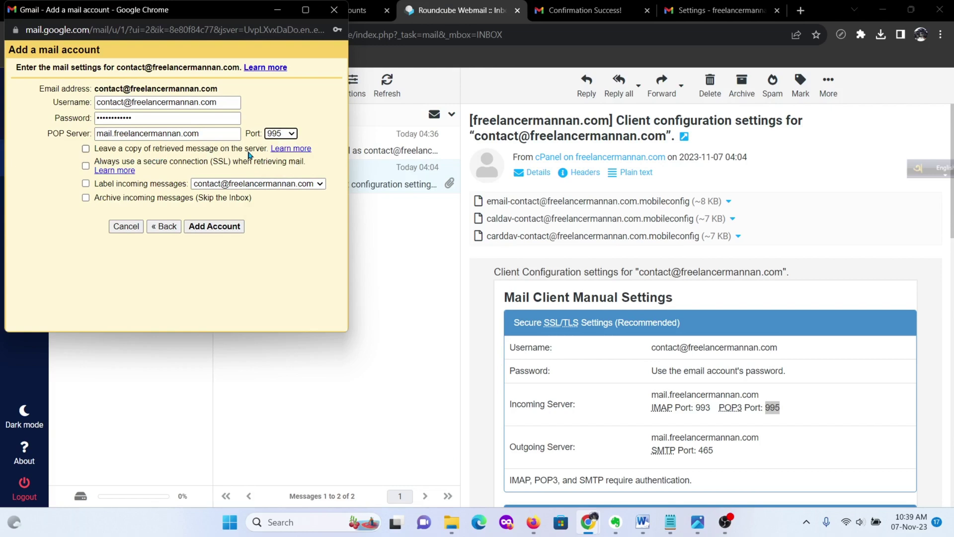
click(85, 148)
click(86, 167)
Step: Label incoming messages with the account address and add the POP3 account
click(581, 11)
click(705, 11)
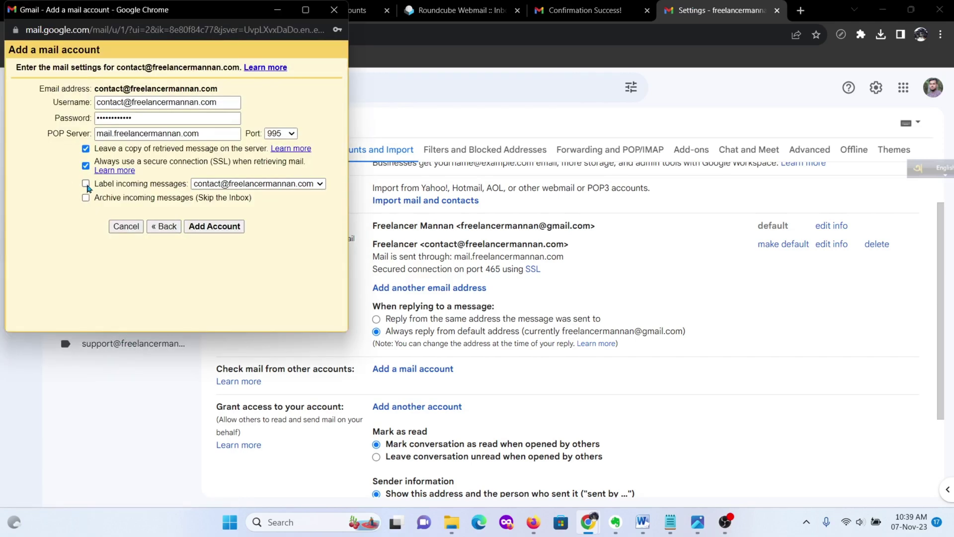
click(314, 184)
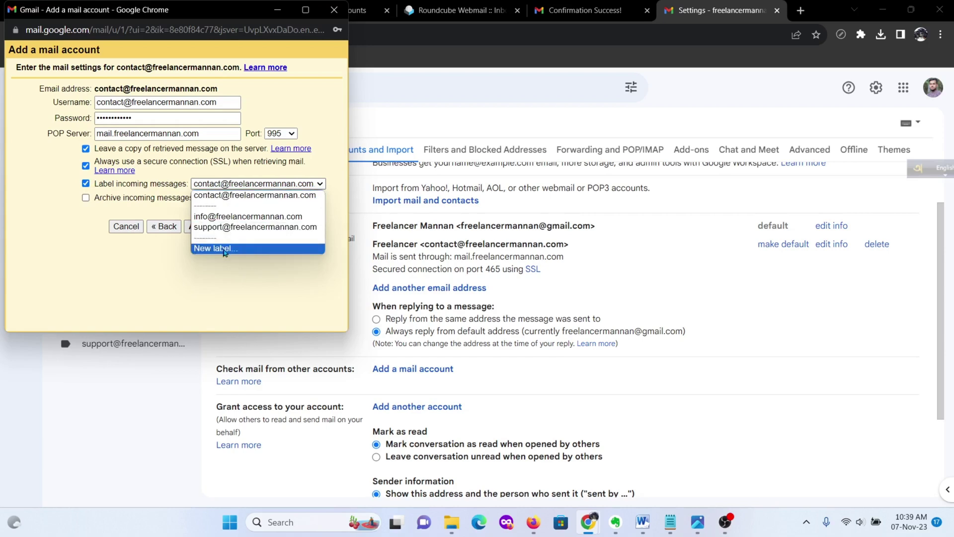
click(286, 187)
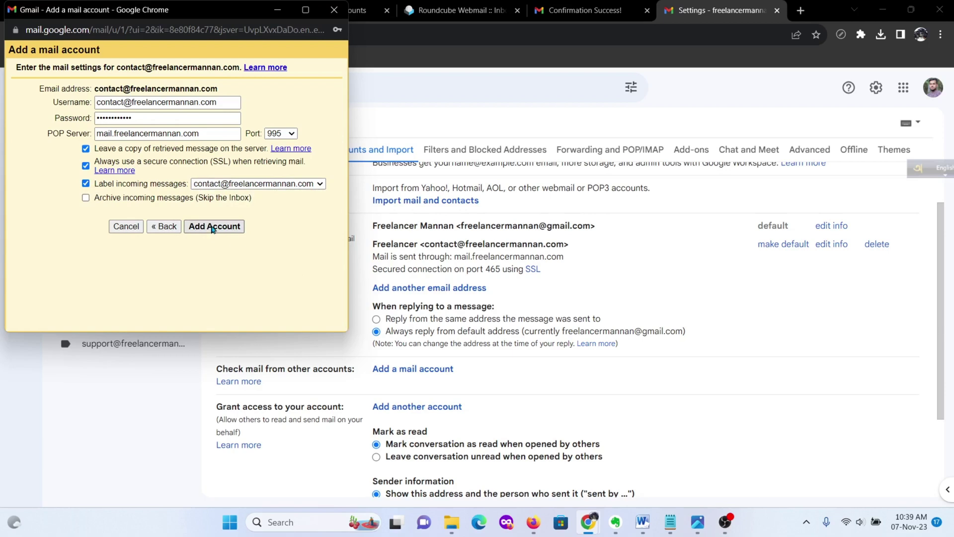
click(212, 227)
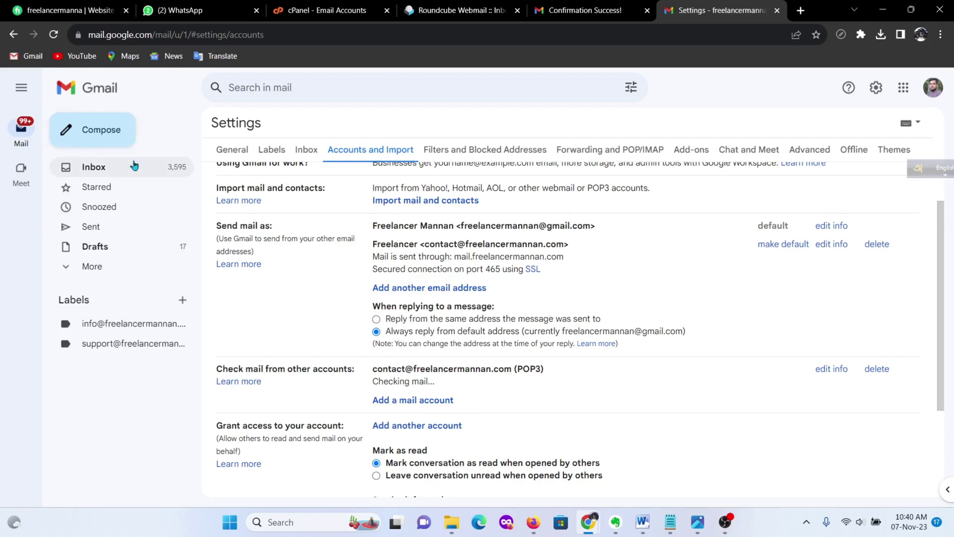
Step: Send an email with subject 'Test' and body 'test' to the domain's contact address
scroll(477, 251, up, 2)
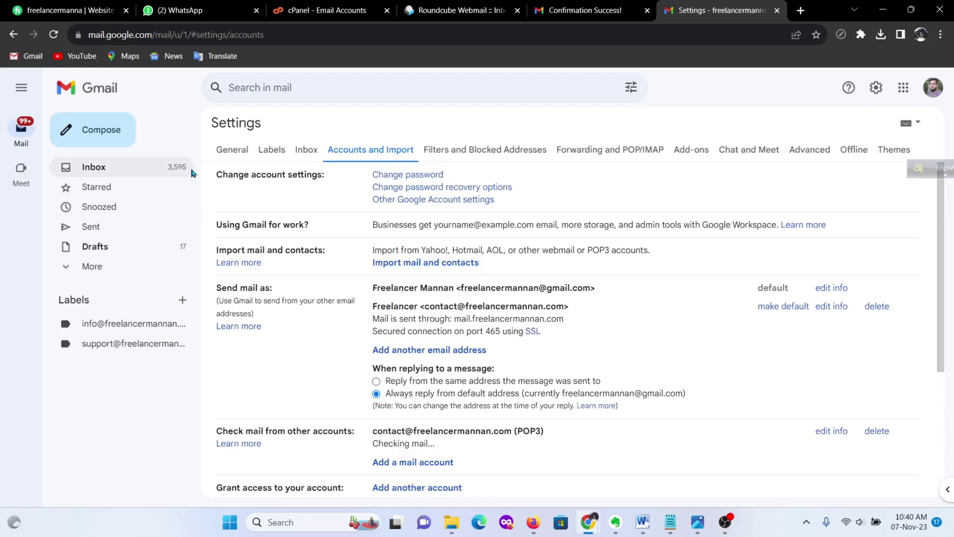
click(89, 132)
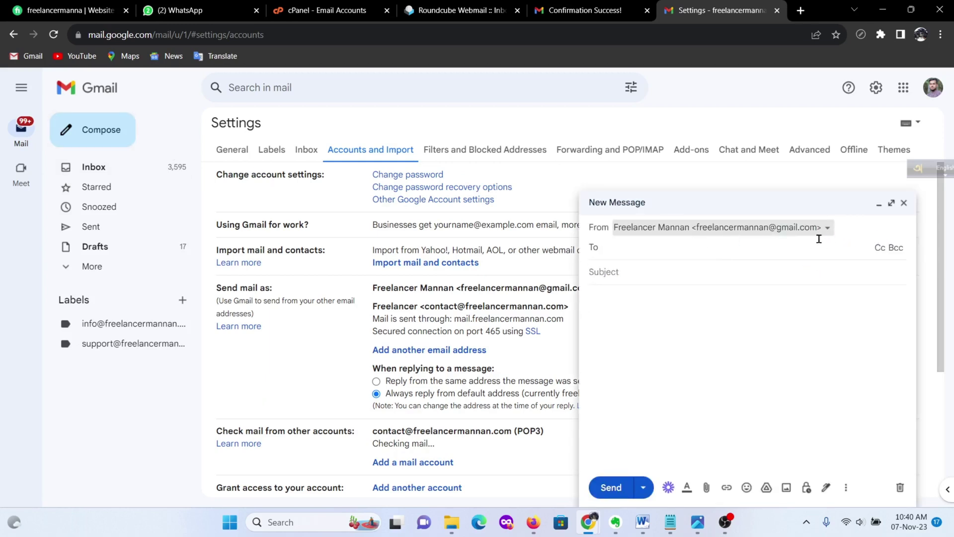
click(645, 252)
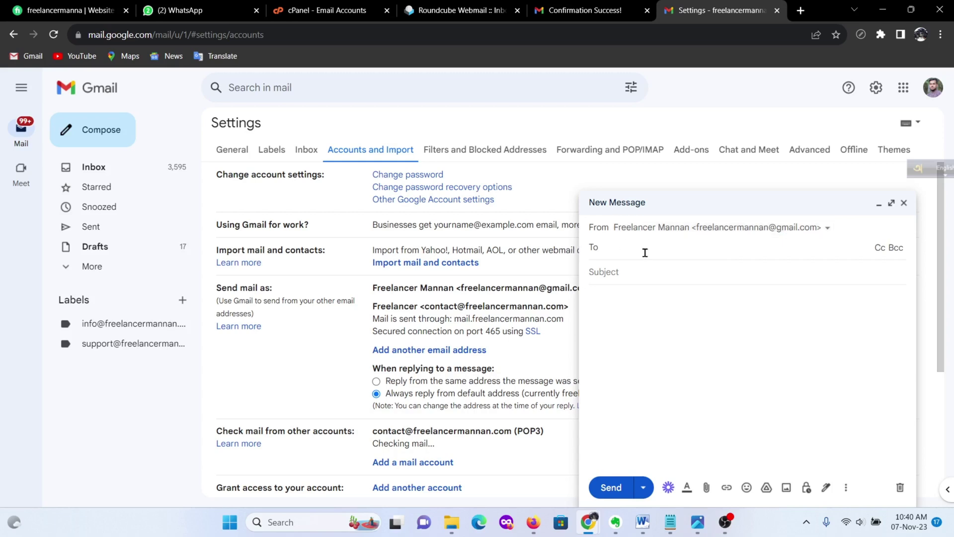
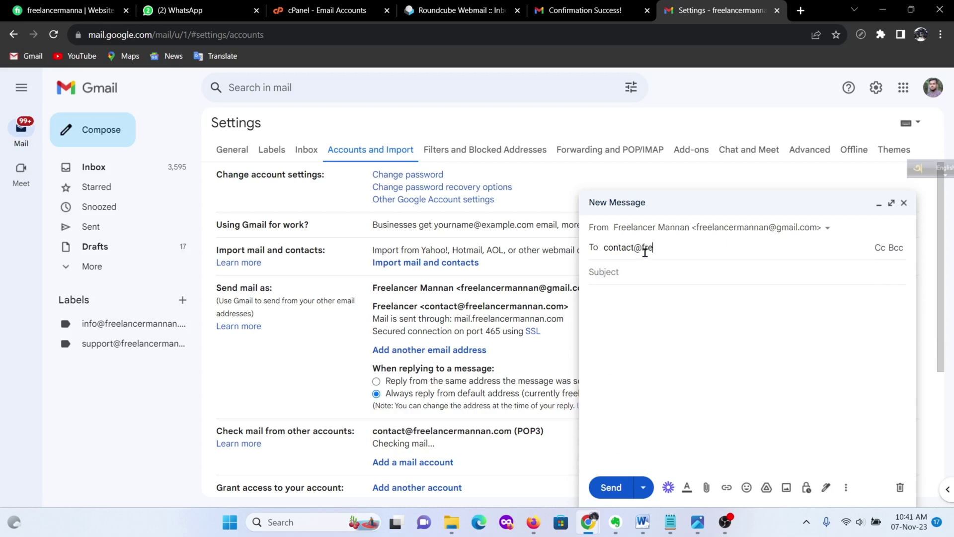
click(674, 282)
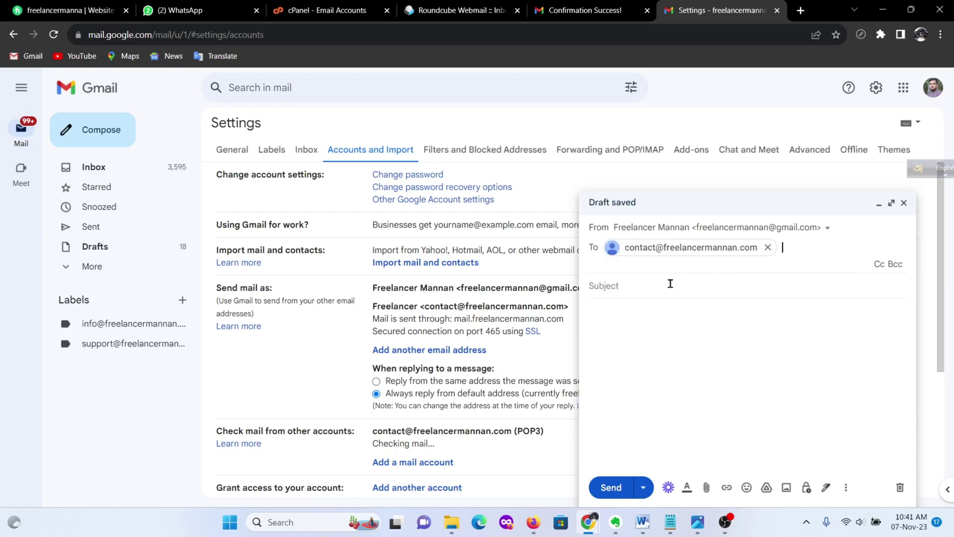
click(654, 284)
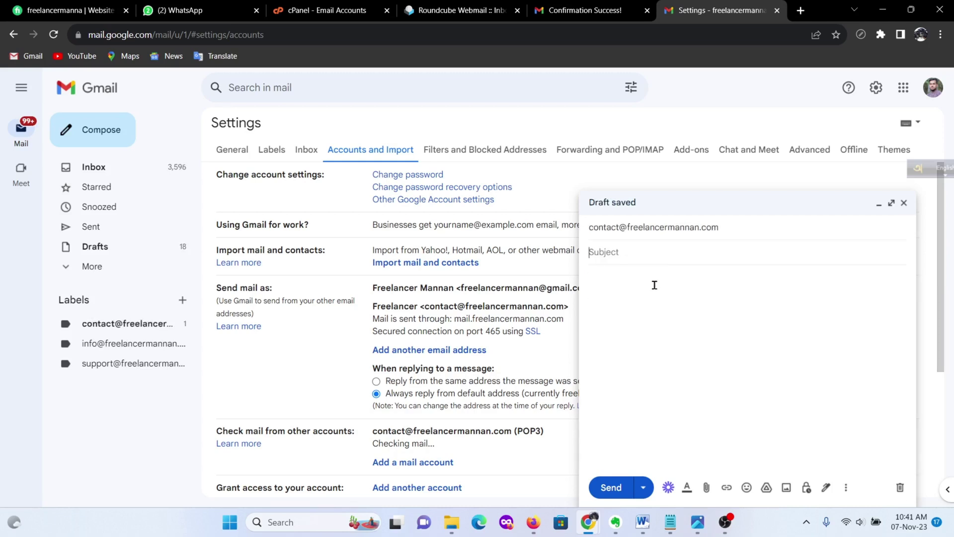
text(Test)
key(Tab)
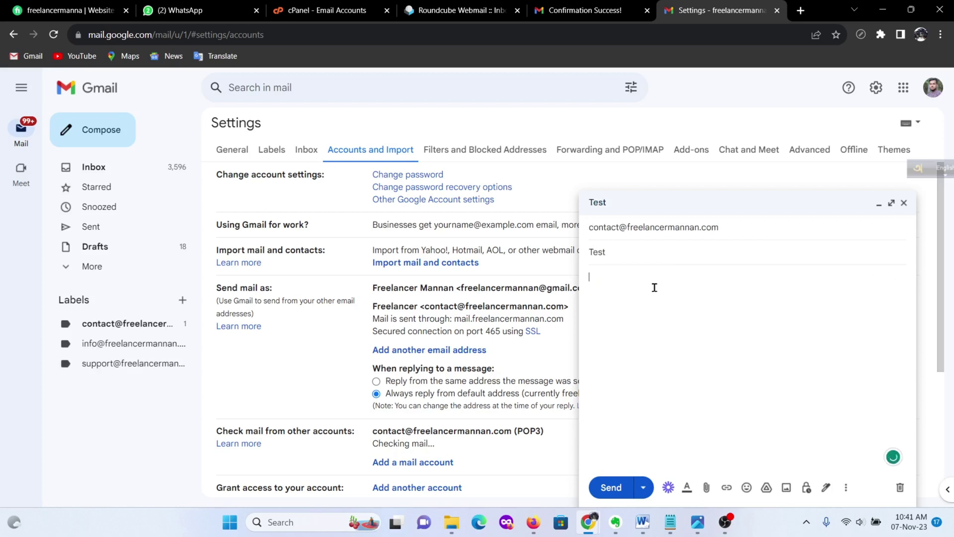
text(test)
click(614, 488)
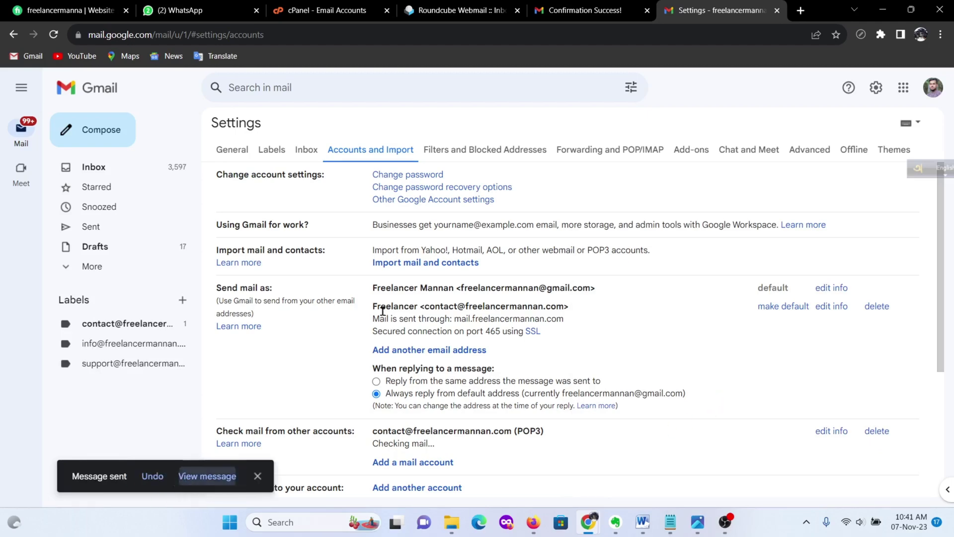
click(454, 10)
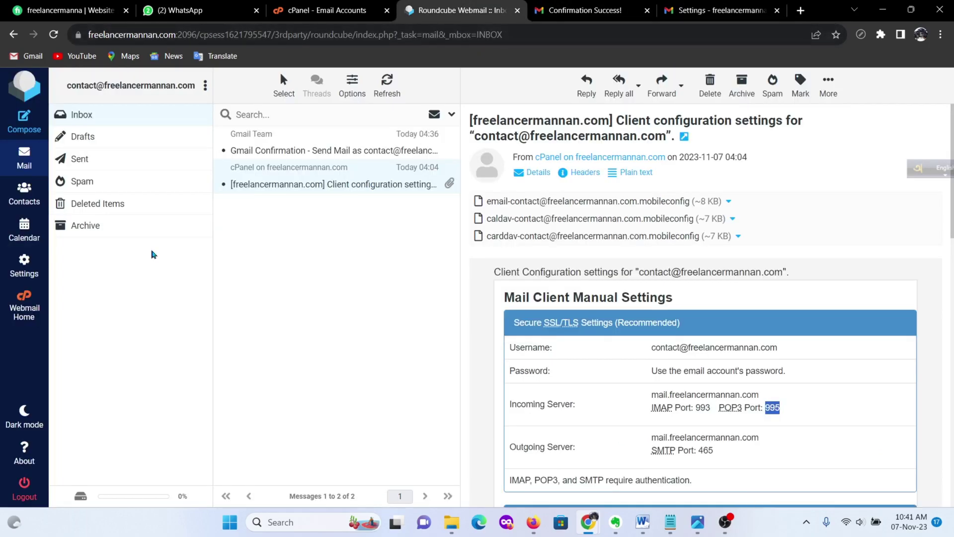
click(88, 115)
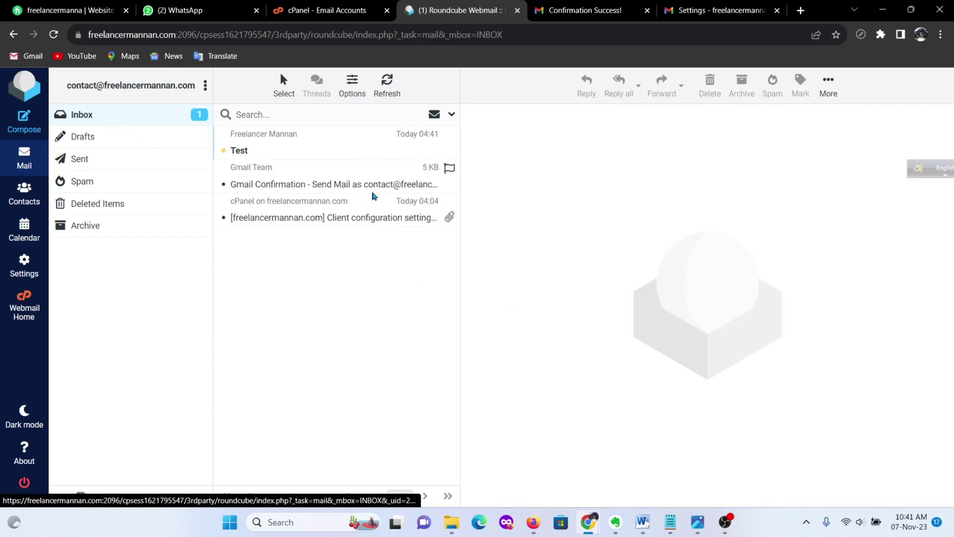
click(260, 150)
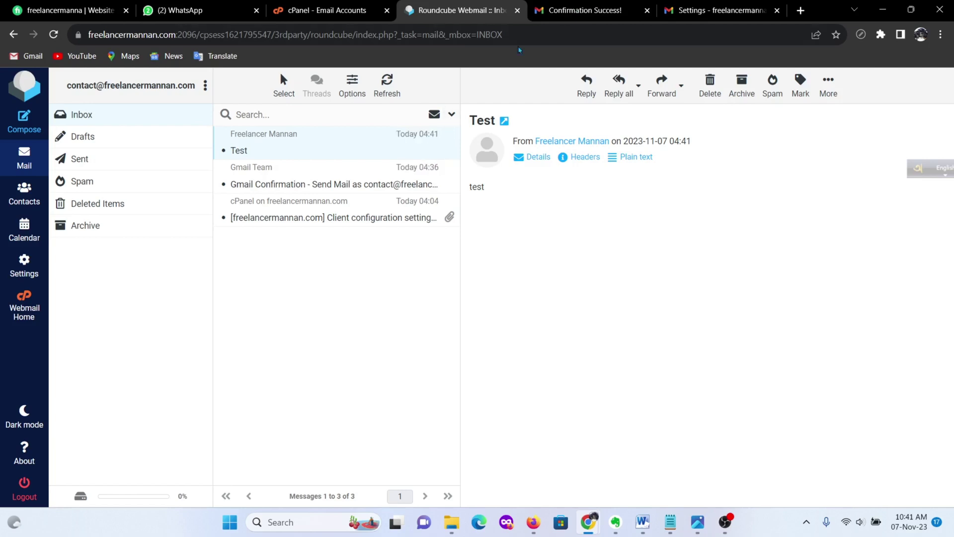
click(550, 7)
key(ctrl+Tab)
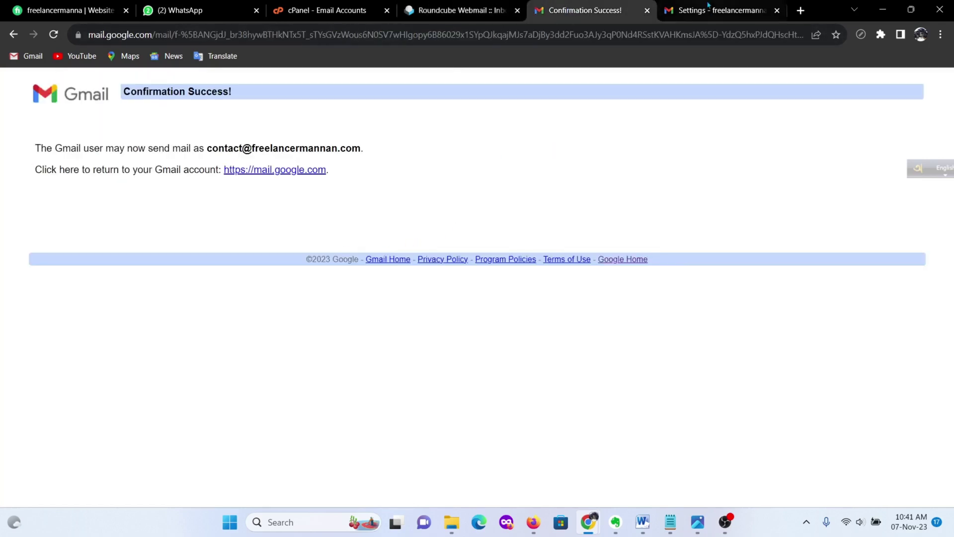
click(64, 166)
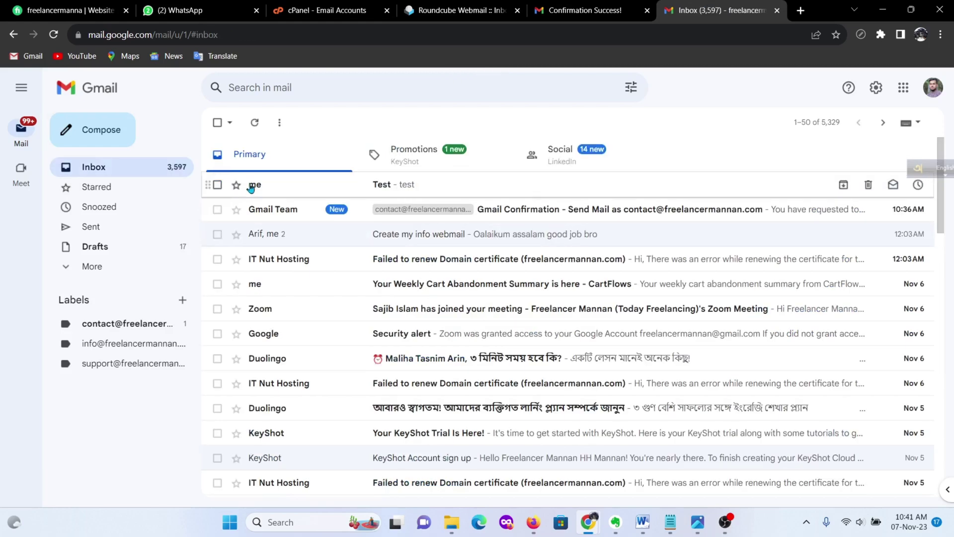
click(454, 188)
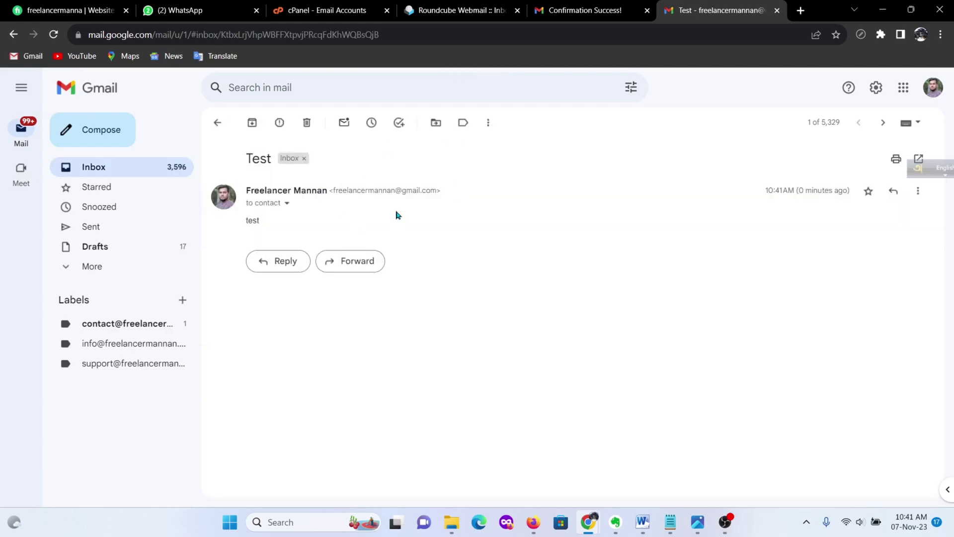